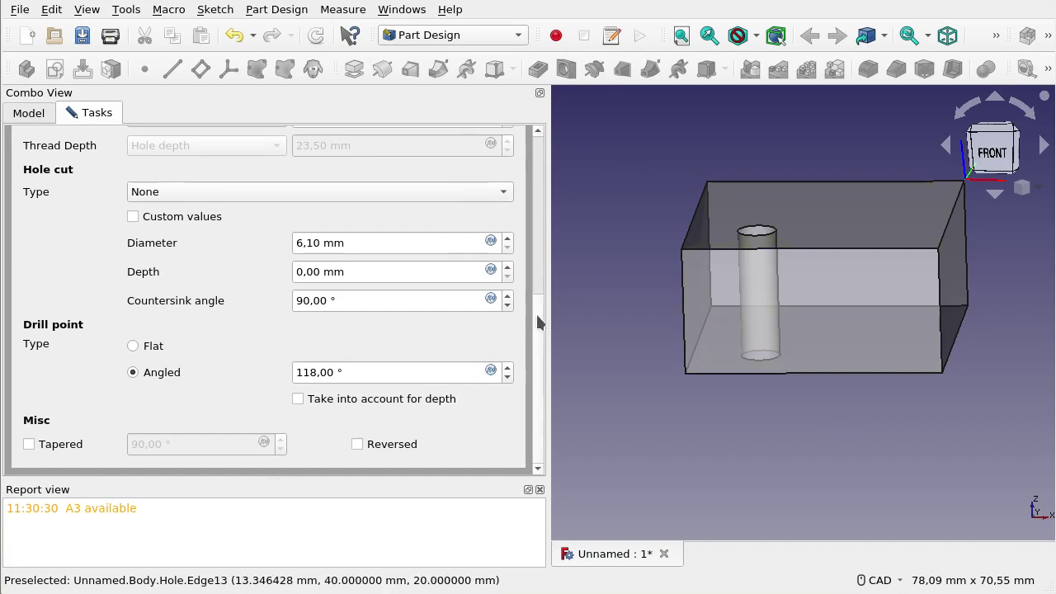
# - Orbit and zoom the view to inspect the hole in the block
pyautogui.moveTo(538, 322); pyautogui.dragTo(543, 158)
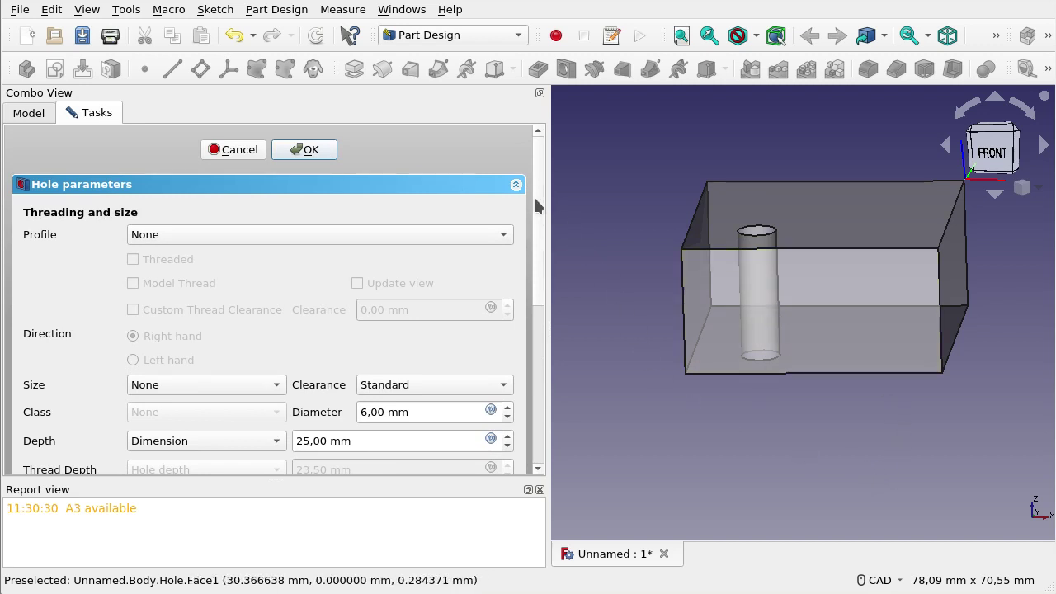
pyautogui.moveTo(535, 205); pyautogui.dragTo(544, 235)
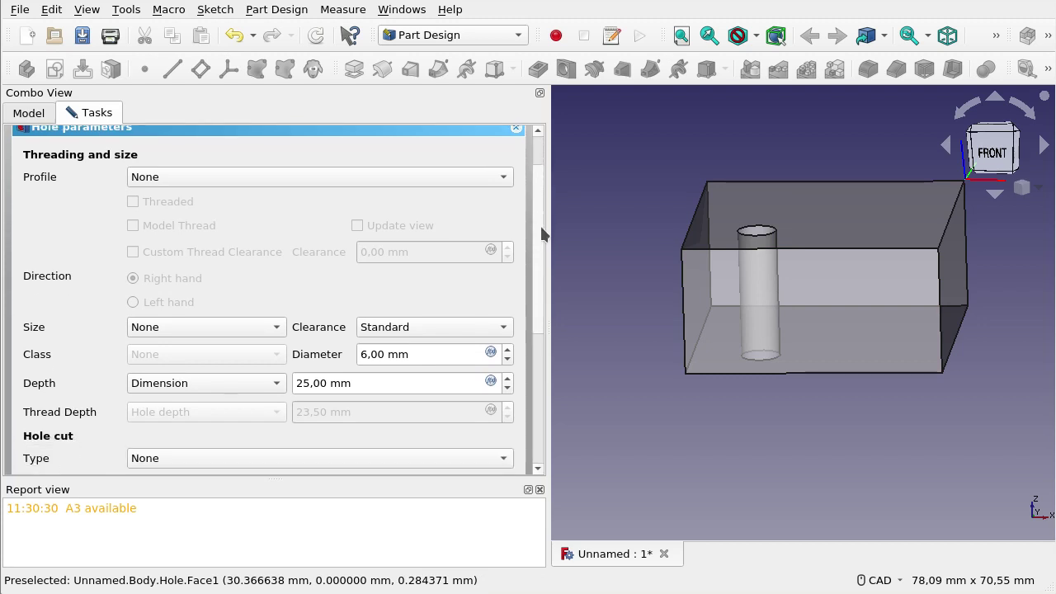
pyautogui.moveTo(536, 186); pyautogui.dragTo(569, 404)
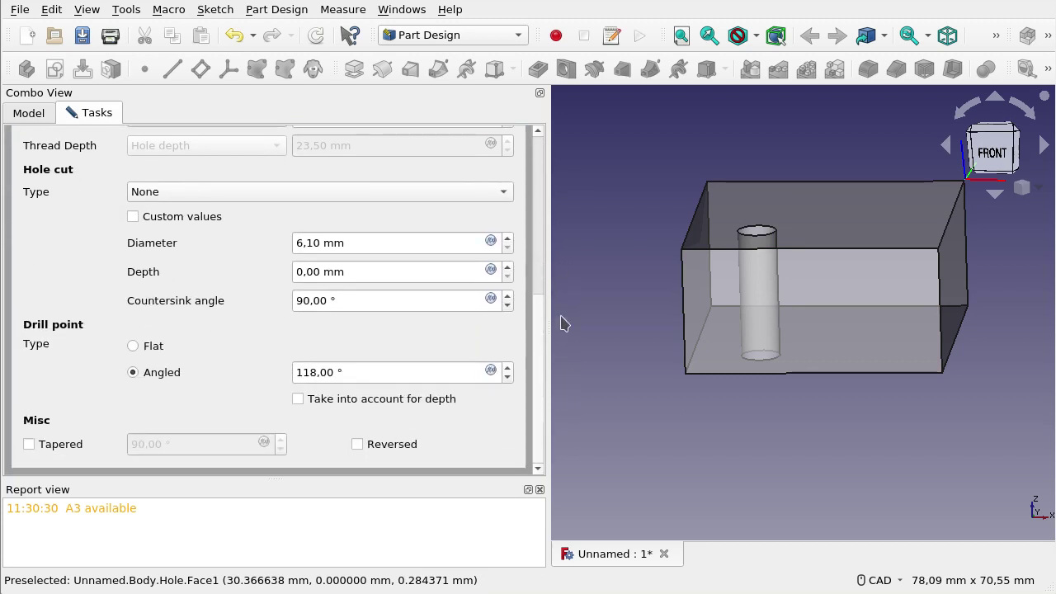
pyautogui.scroll(5, 316, 258)
pyautogui.scroll(3, 316, 257)
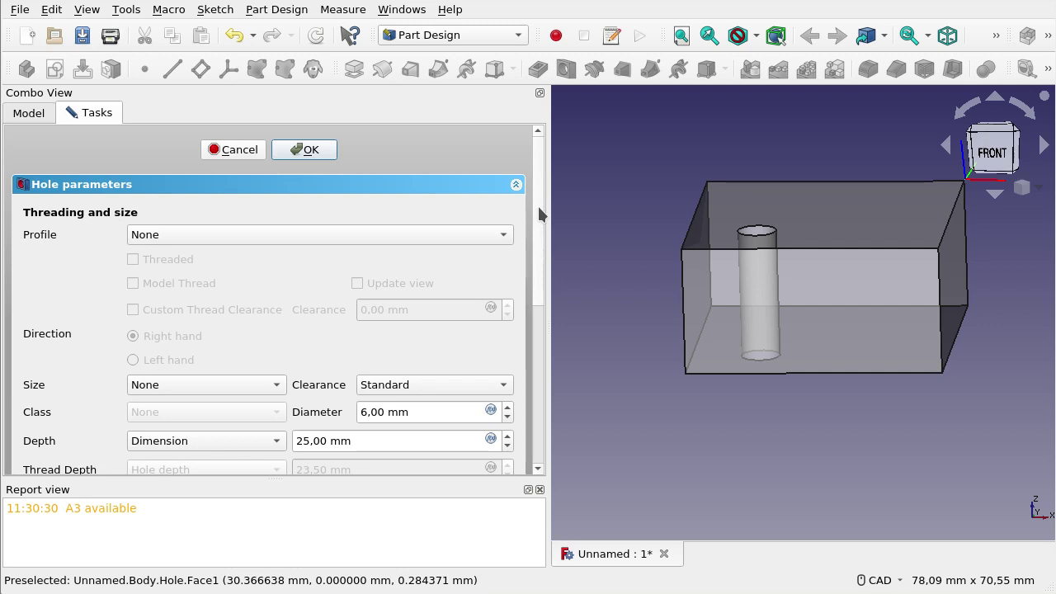
pyautogui.moveTo(541, 216); pyautogui.dragTo(544, 229)
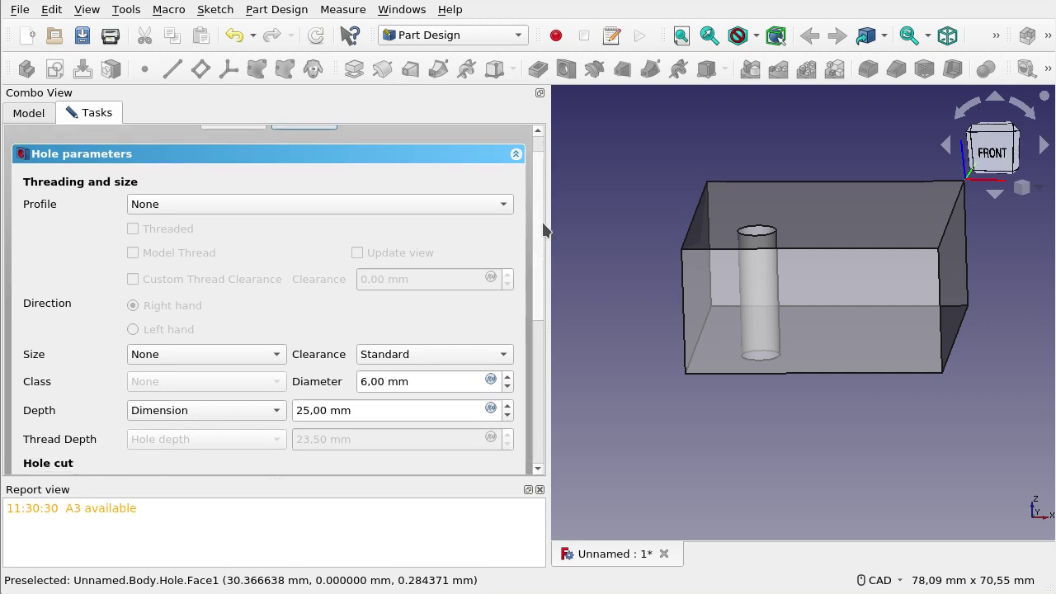
pyautogui.scroll(-1, 544, 231)
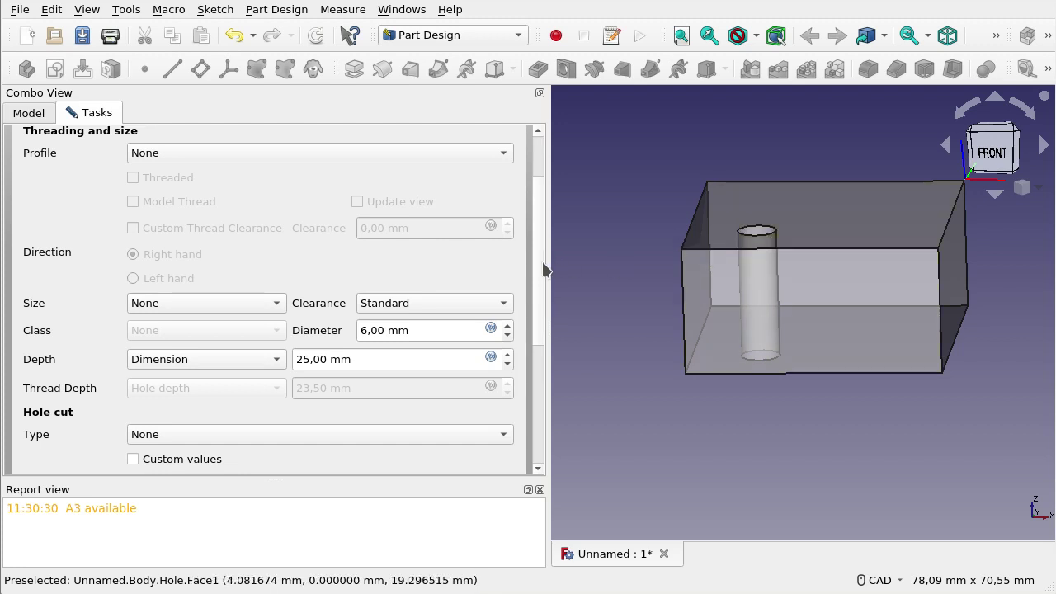
pyautogui.moveTo(538, 266); pyautogui.dragTo(538, 149)
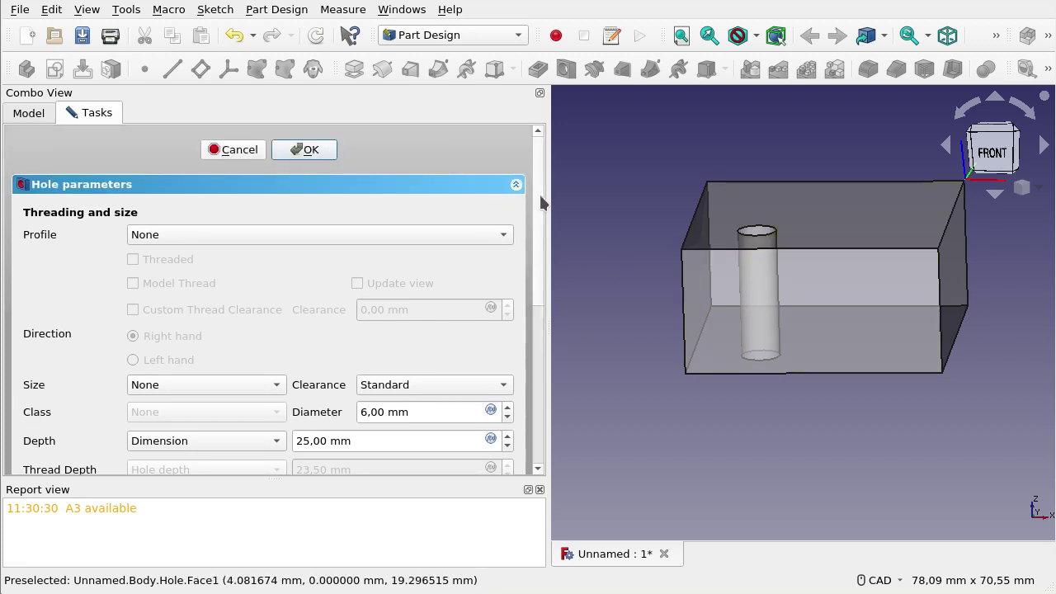
pyautogui.scroll(-3, 542, 203)
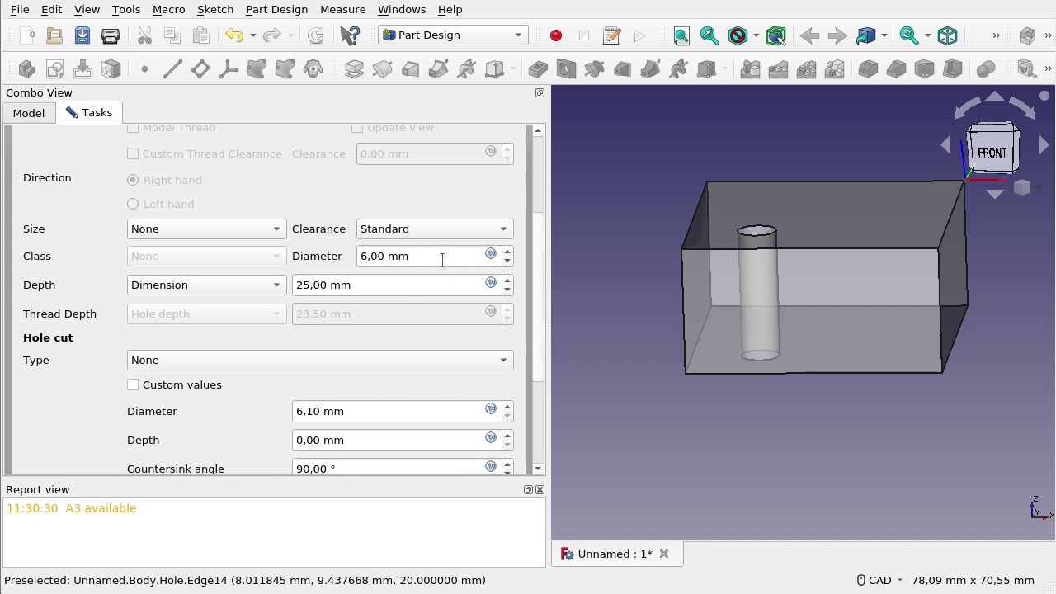
# - Set the hole diameter to 4 mm and its depth to Through all (121,20 mm)
pyautogui.click(442, 260)
pyautogui.write('13')
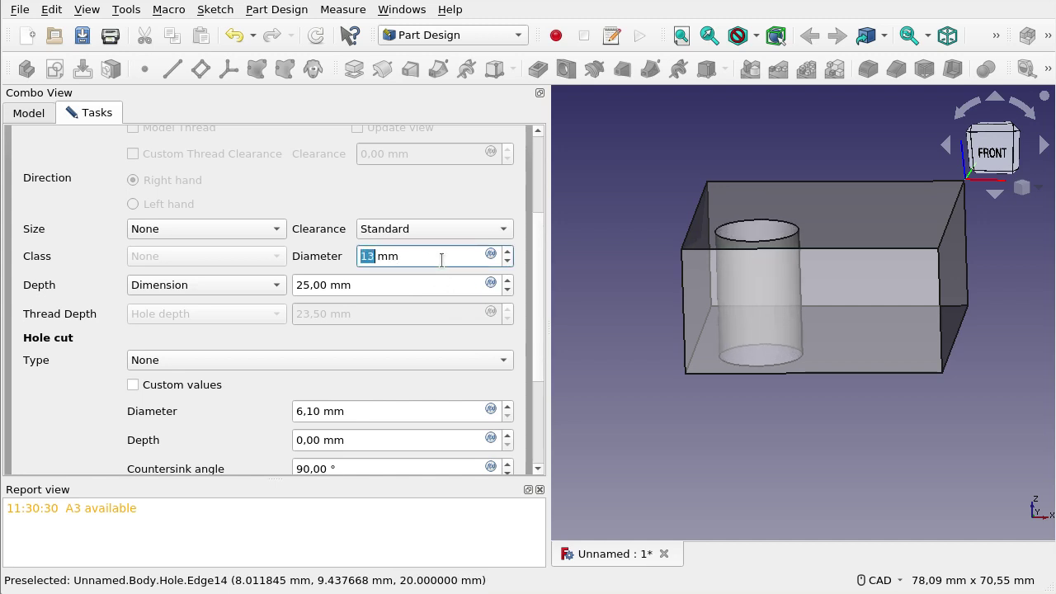
pyautogui.scroll(-1, 442, 260)
pyautogui.scroll(-1, 442, 260)
pyautogui.scroll(-1, 440, 261)
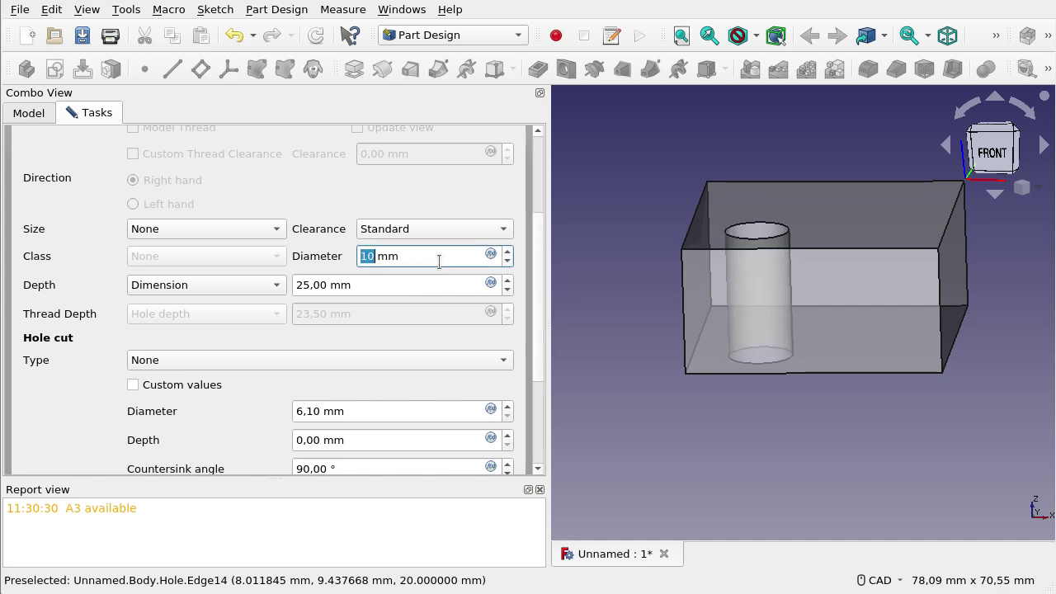
pyautogui.scroll(-2, 439, 260)
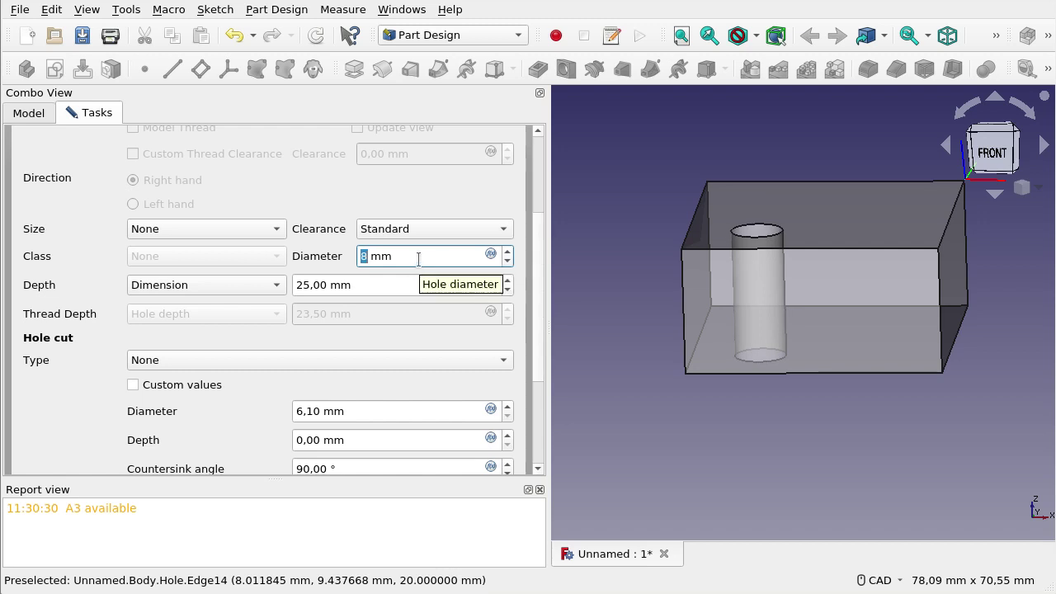
pyautogui.scroll(-2, 417, 258)
pyautogui.scroll(-1, 418, 259)
pyautogui.scroll(-1, 418, 260)
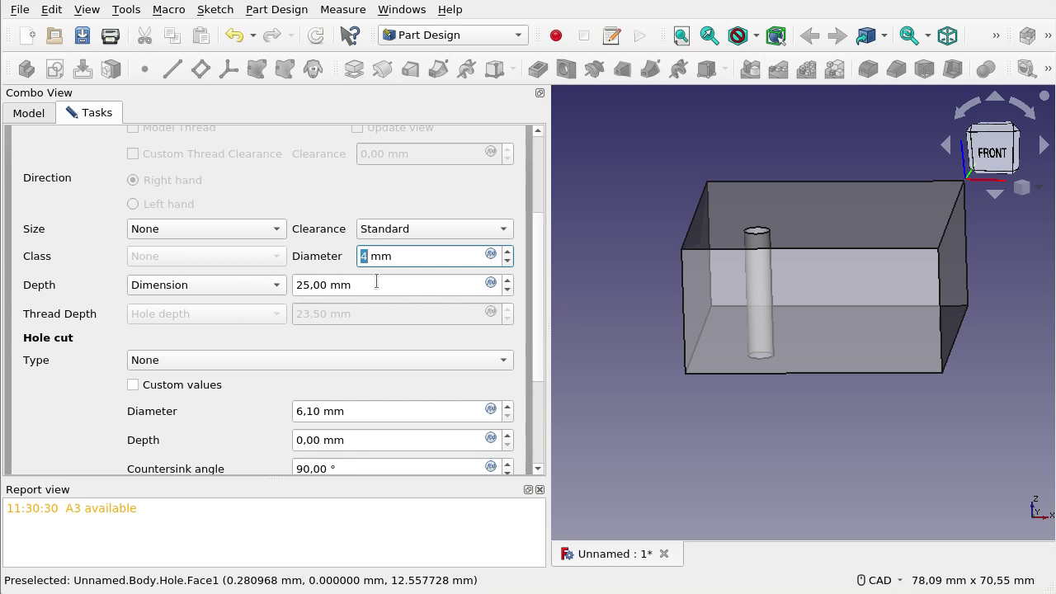
pyautogui.click(274, 286)
pyautogui.click(257, 308)
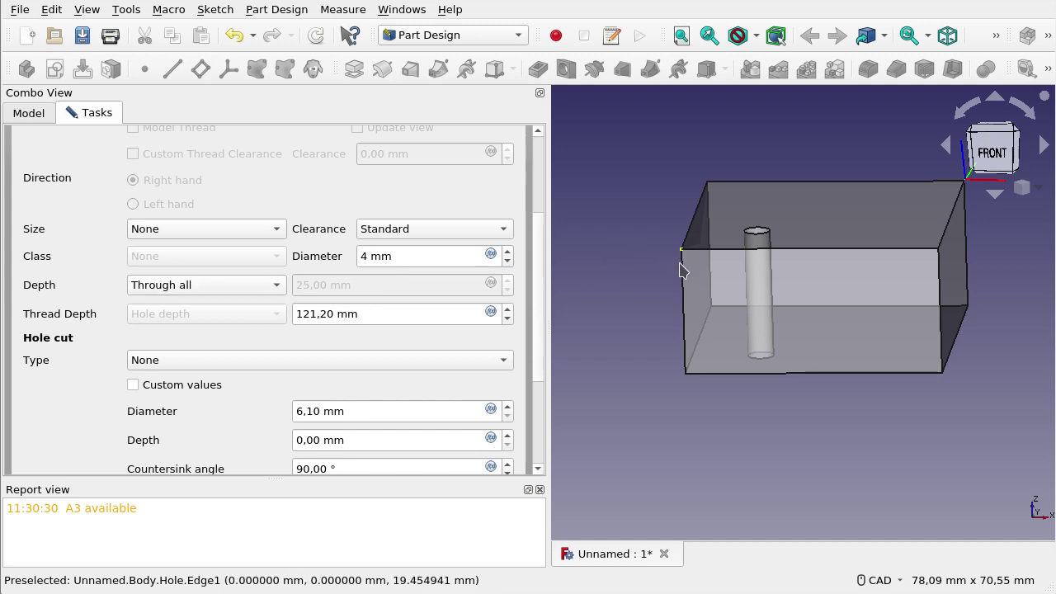
# - Return the hole depth to a 25 mm Dimension and open the Hole cut Type list
pyautogui.click(261, 284)
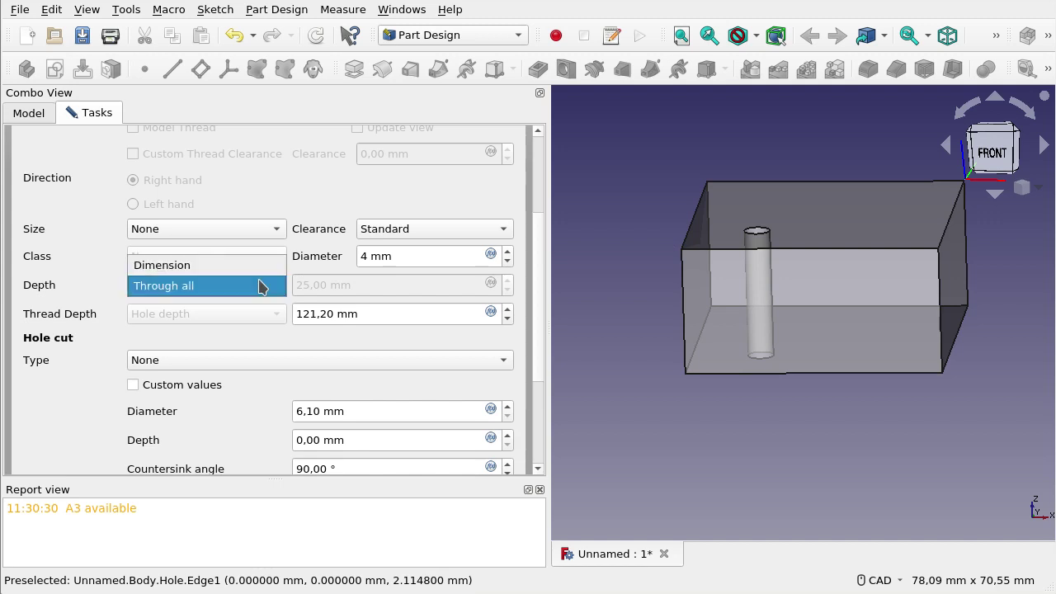
pyautogui.click(264, 266)
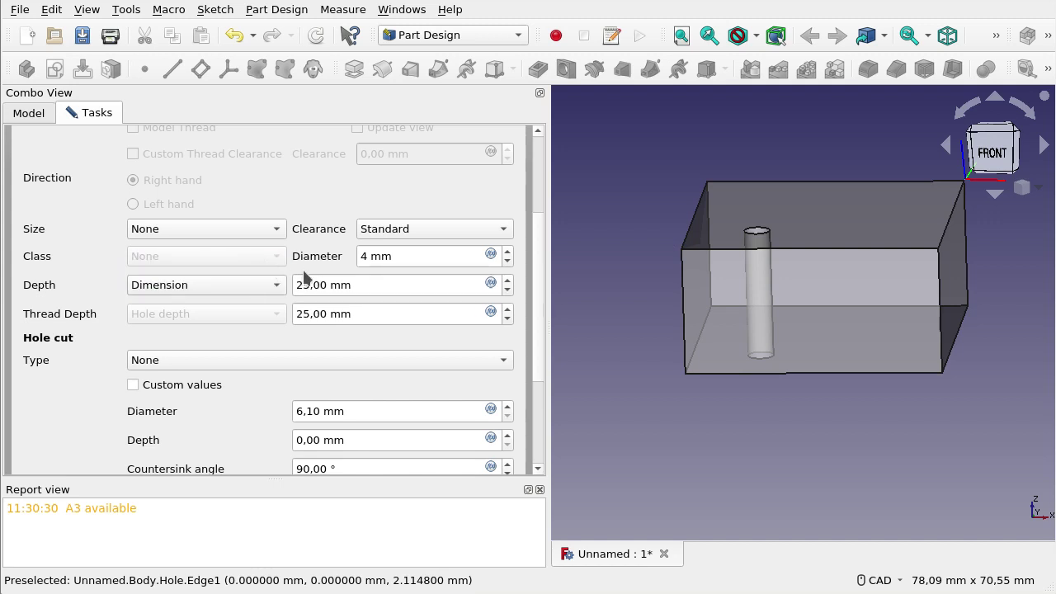
pyautogui.click(378, 287)
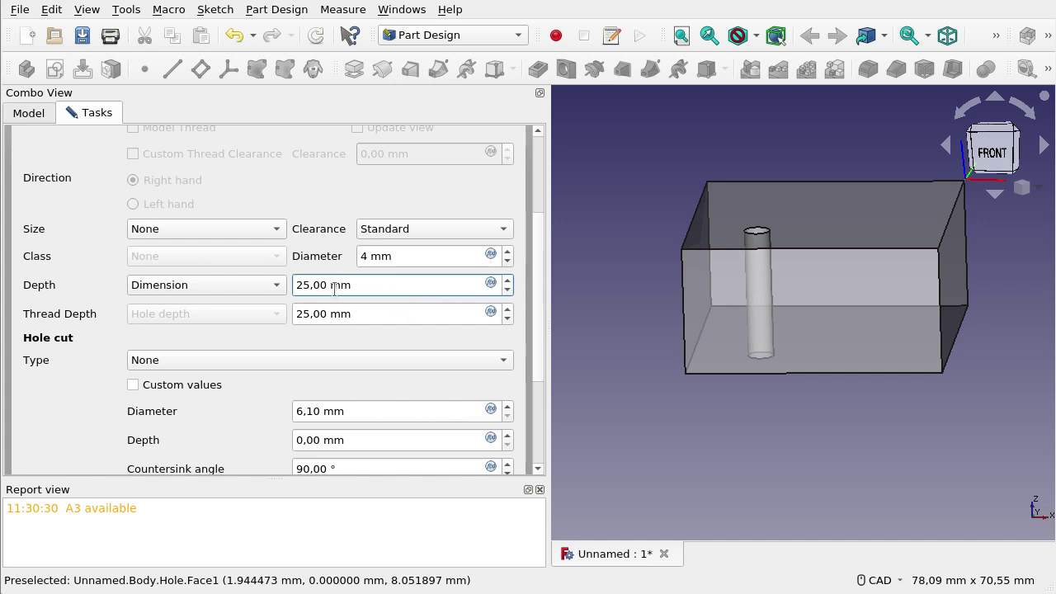
pyautogui.moveTo(534, 258); pyautogui.dragTo(543, 296)
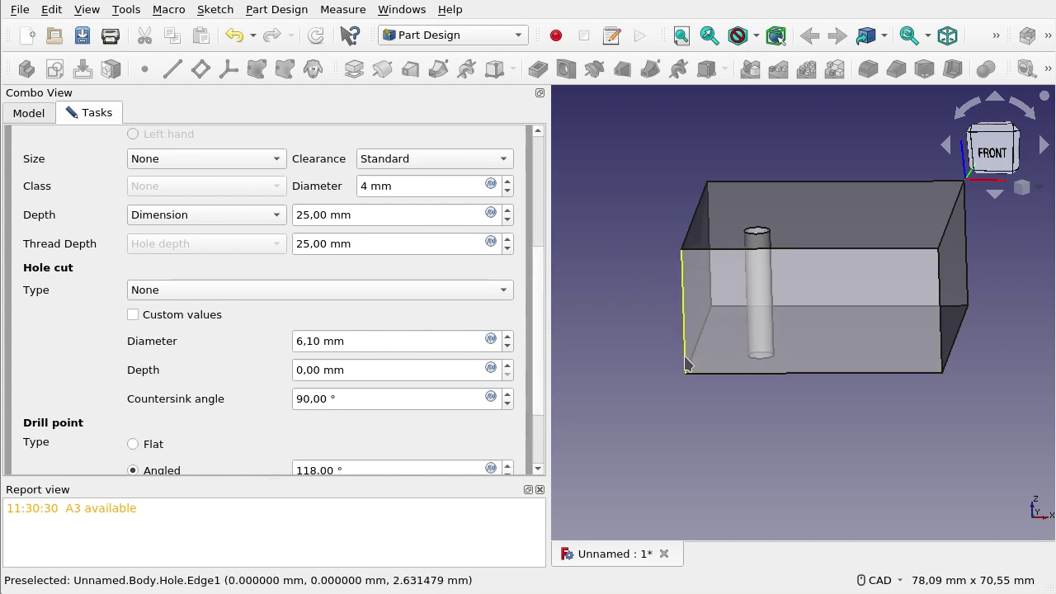
pyautogui.moveTo(543, 304); pyautogui.dragTo(540, 361)
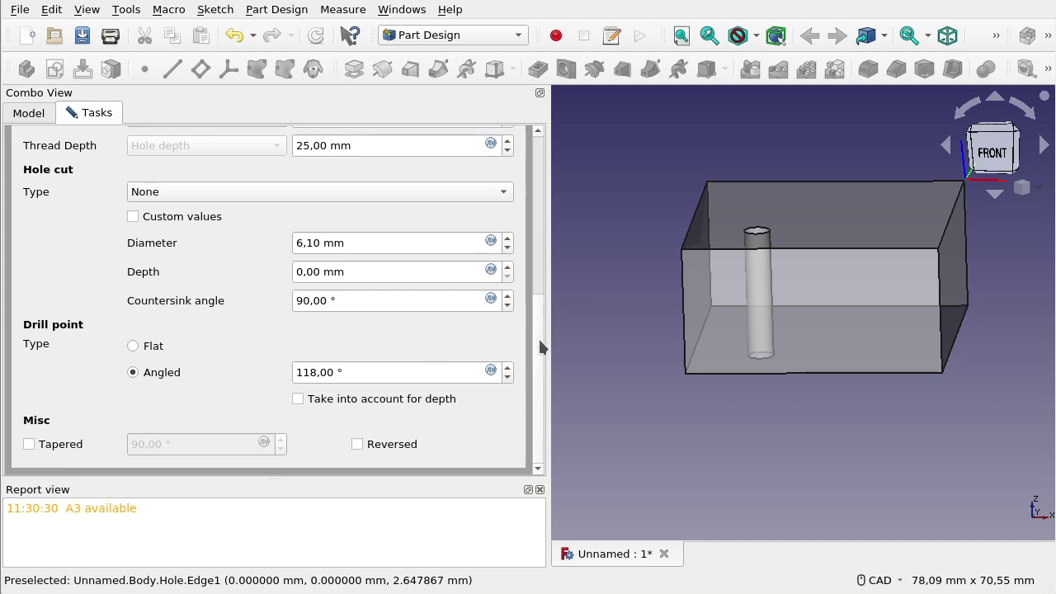
pyautogui.moveTo(538, 340); pyautogui.dragTo(537, 299)
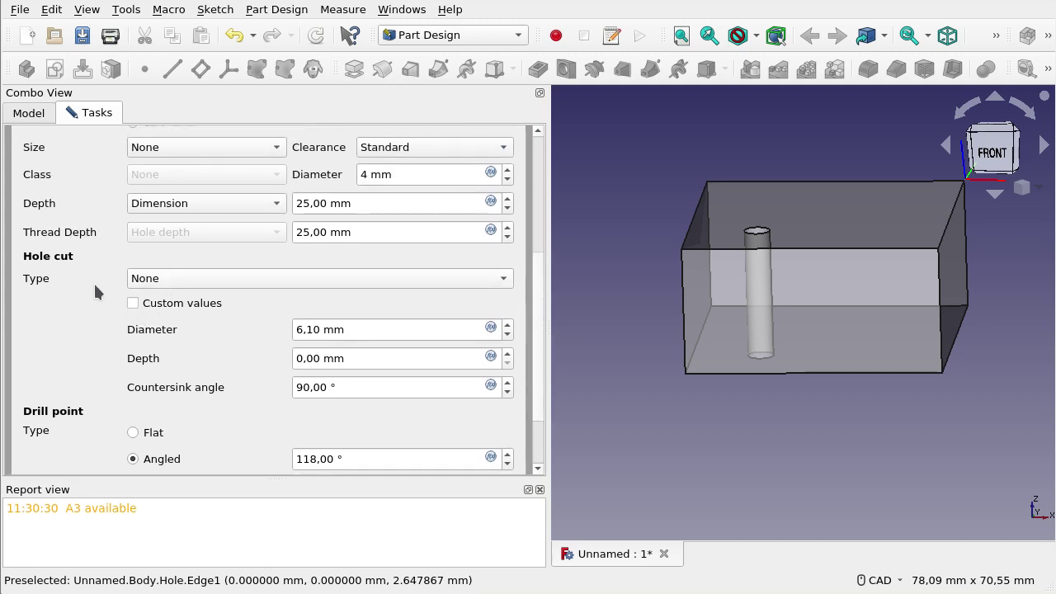
pyautogui.click(231, 281)
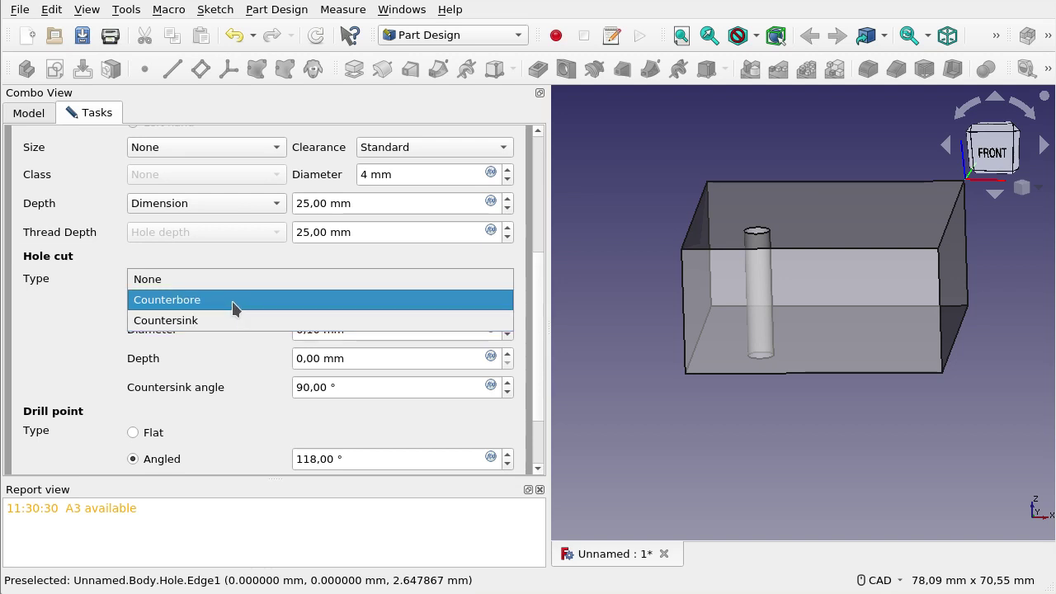
# - Add a counterbore to the hole and raise its diameter to 8 mm
pyautogui.click(233, 302)
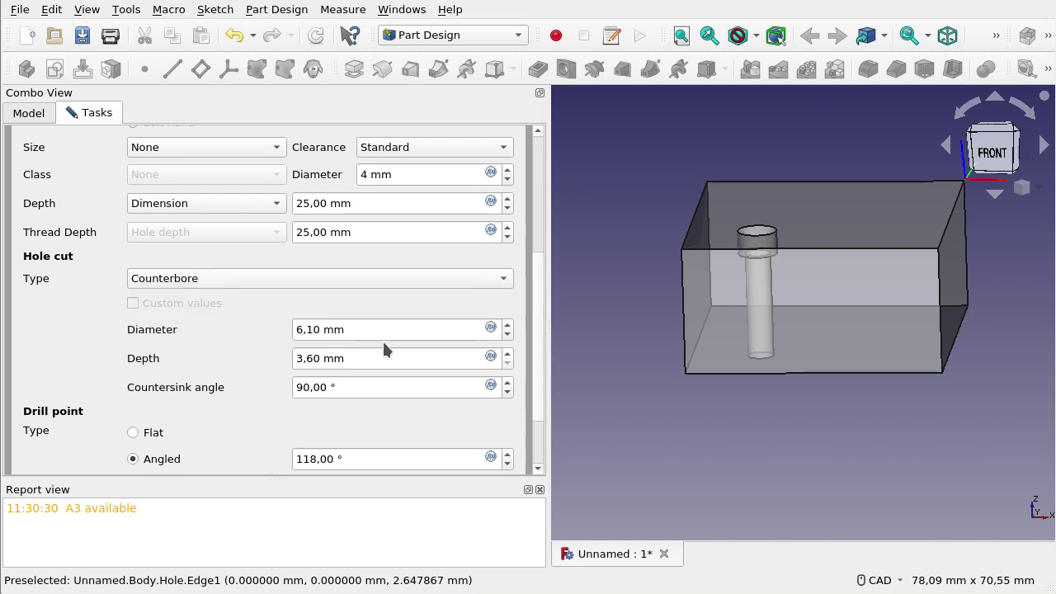
pyautogui.moveTo(726, 421)
pyautogui.mouseDown(button='middle')
pyautogui.moveTo(740, 391)
pyautogui.moveTo(644, 407)
pyautogui.mouseUp(button='middle')
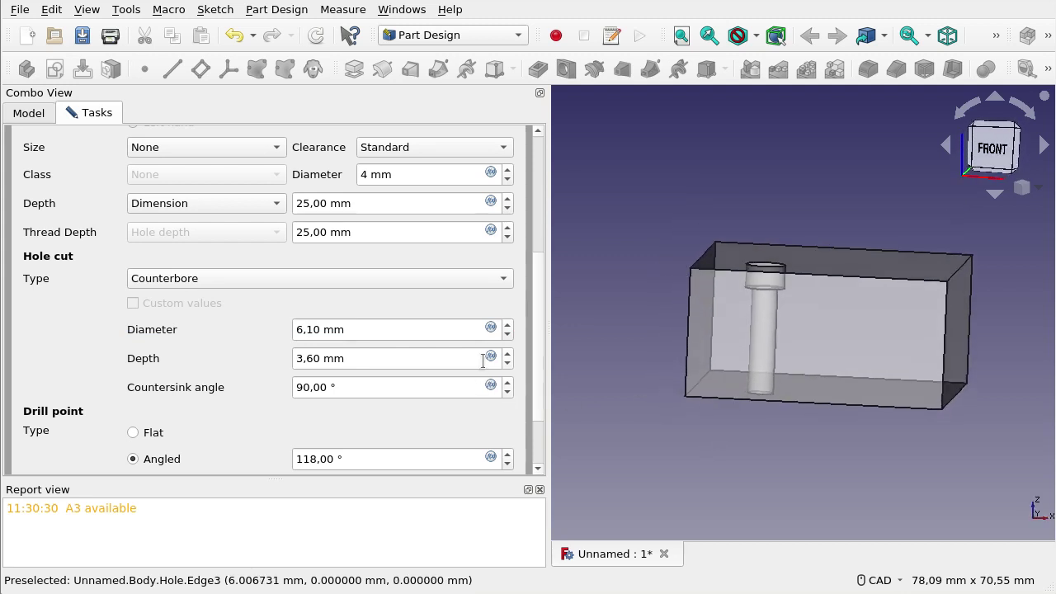
pyautogui.click(425, 332)
pyautogui.scroll(3, 424, 334)
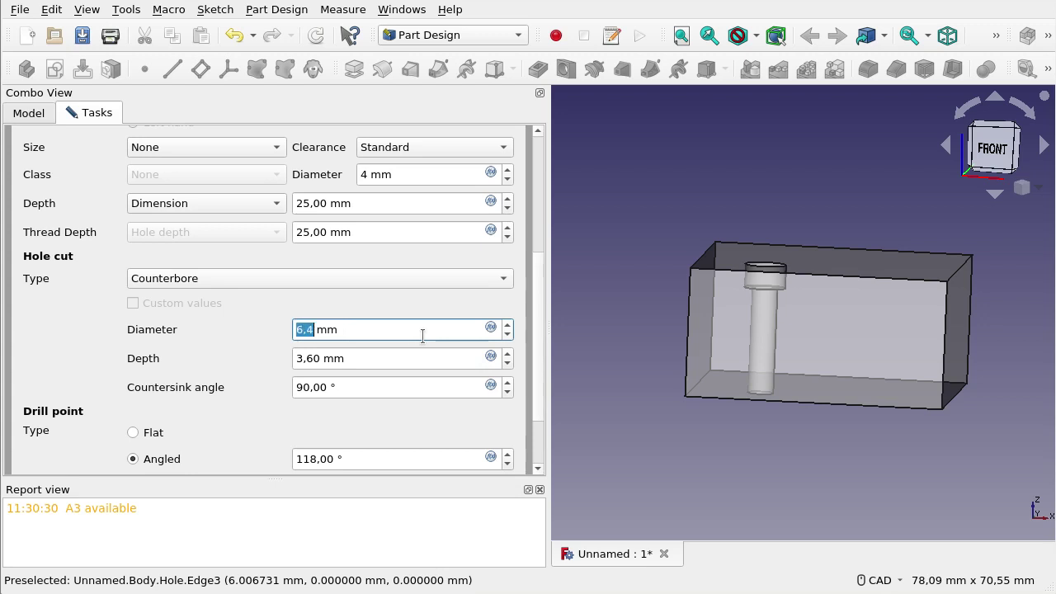
pyautogui.scroll(3, 423, 336)
pyautogui.scroll(3, 422, 336)
pyautogui.scroll(5, 423, 336)
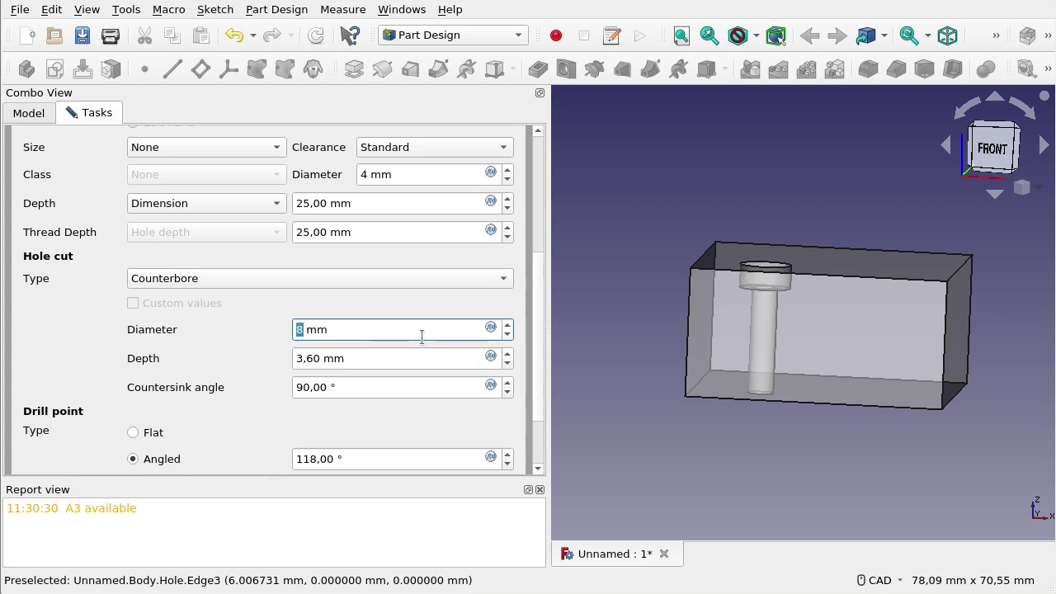
pyautogui.moveTo(816, 245)
pyautogui.mouseDown(button='middle')
pyautogui.moveTo(818, 263)
pyautogui.moveTo(818, 249)
pyautogui.mouseUp(button='middle')
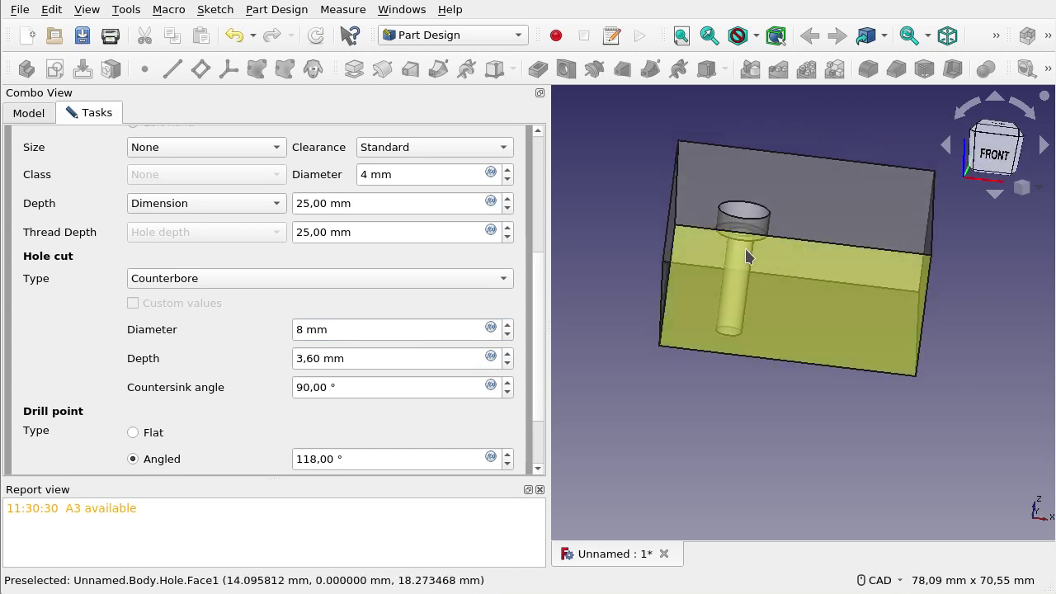
# - Switch the hole cut to Countersink and set its diameter to 8,6 mm
pyautogui.click(171, 282)
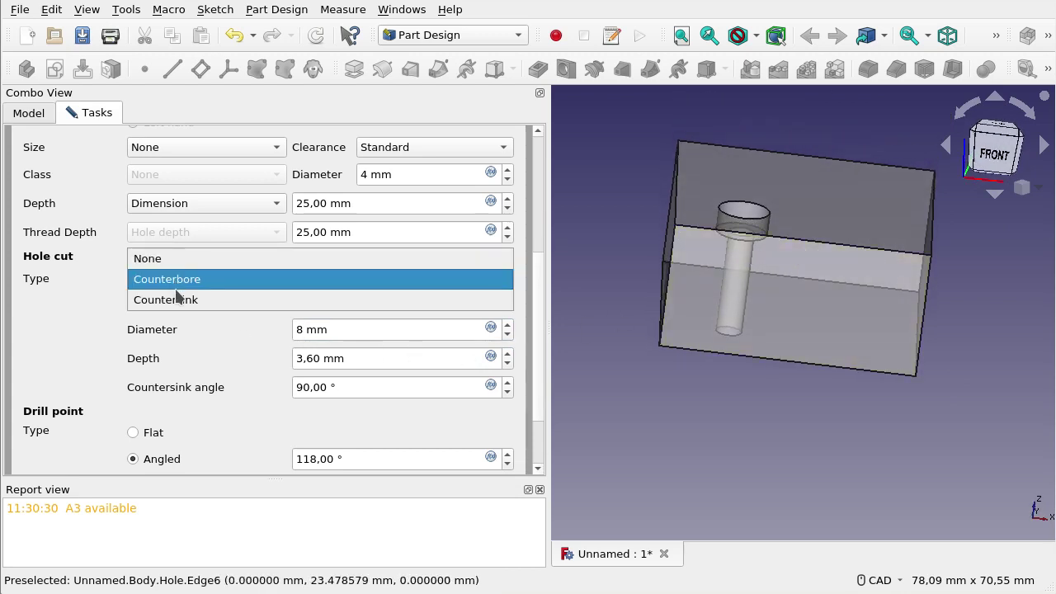
pyautogui.click(178, 302)
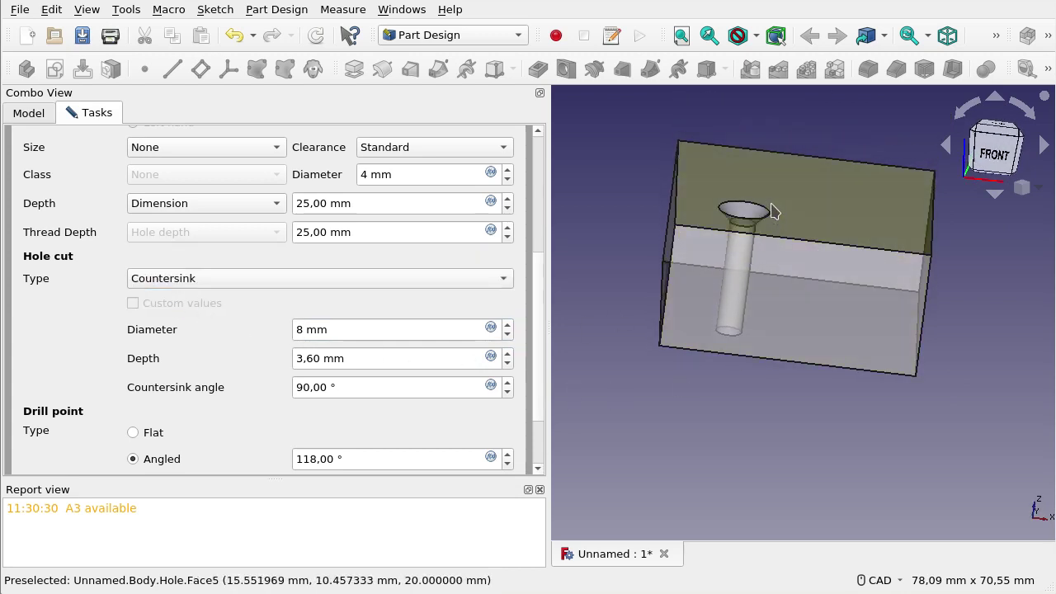
pyautogui.scroll(5, 768, 206)
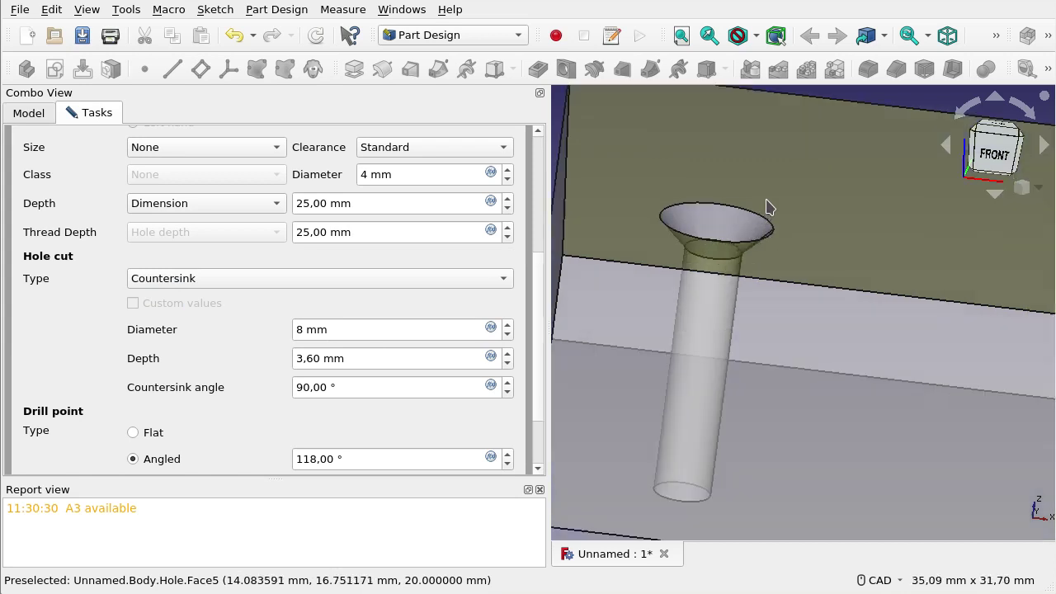
pyautogui.click(364, 329)
pyautogui.scroll(1, 364, 329)
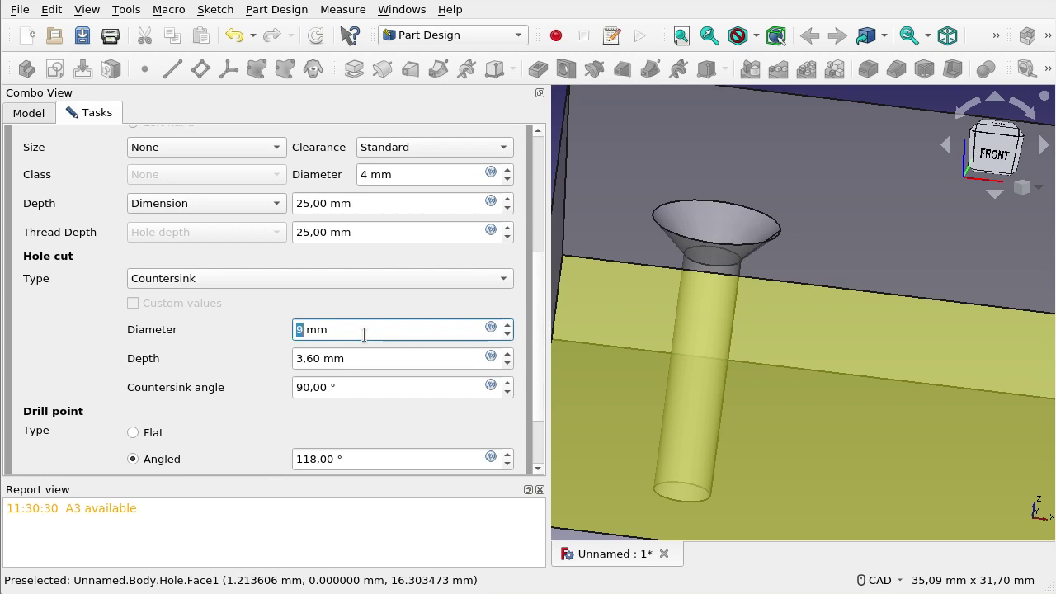
pyautogui.write('8,6')
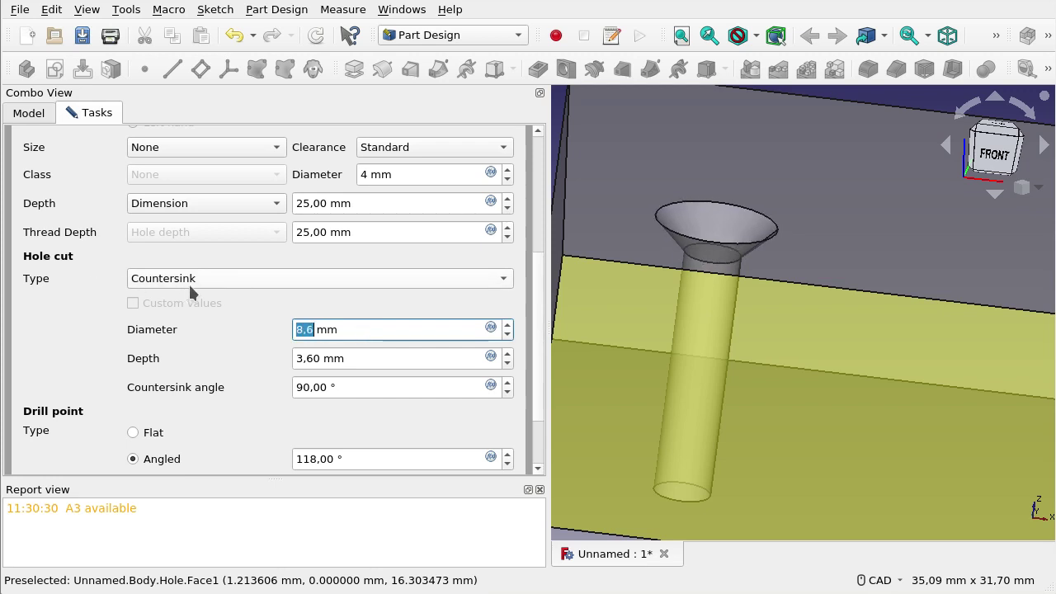
# - Set the countersink depth to 3,9 mm, making it 9,20 mm wide, then zoom out to the whole block
pyautogui.click(361, 358)
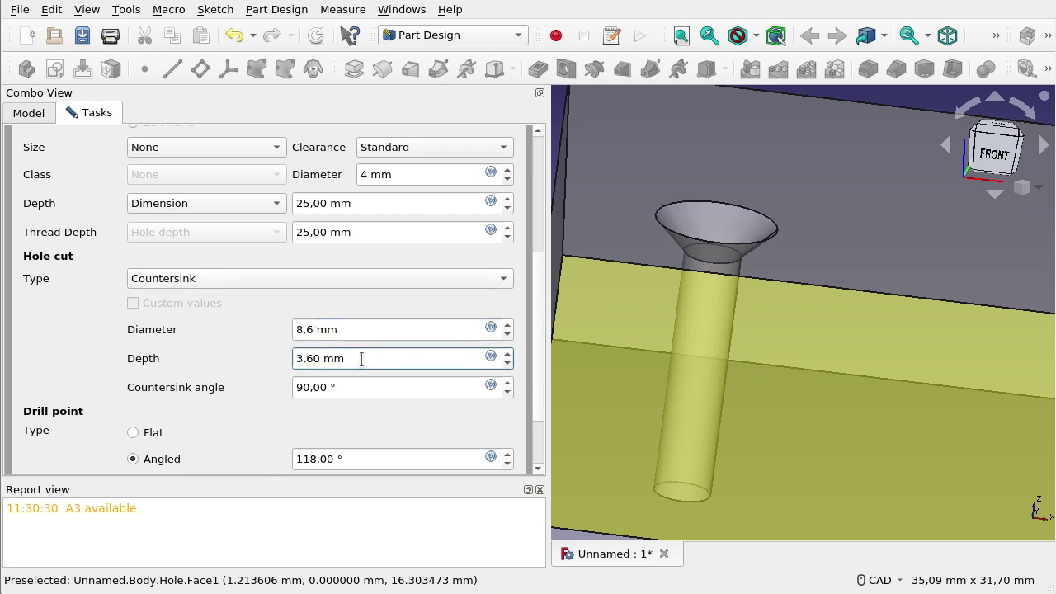
pyautogui.scroll(1, 361, 358)
pyautogui.scroll(-1, 362, 358)
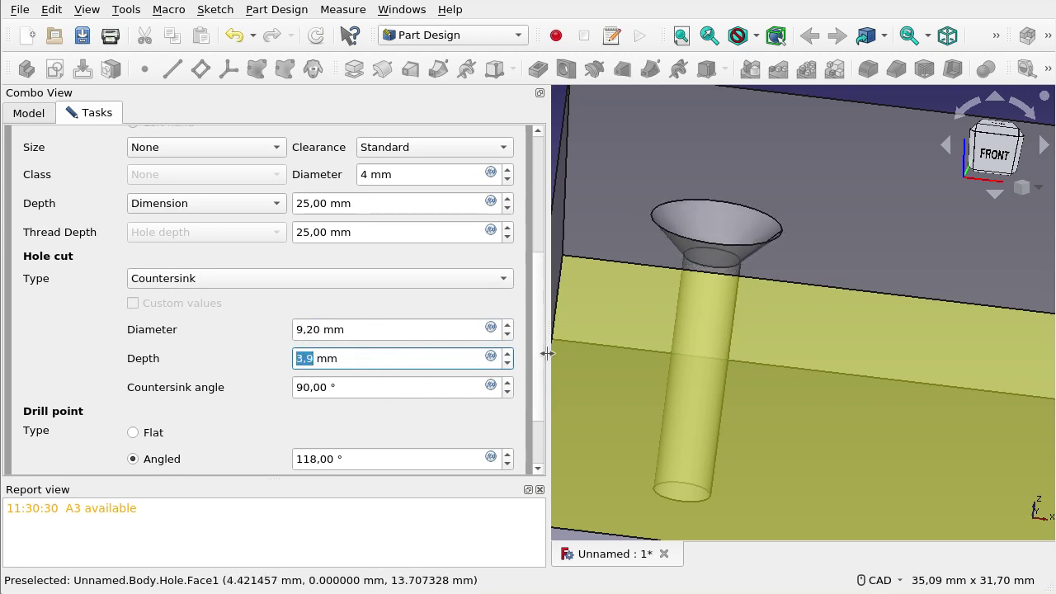
pyautogui.scroll(1, 545, 349)
pyautogui.scroll(1, 545, 349)
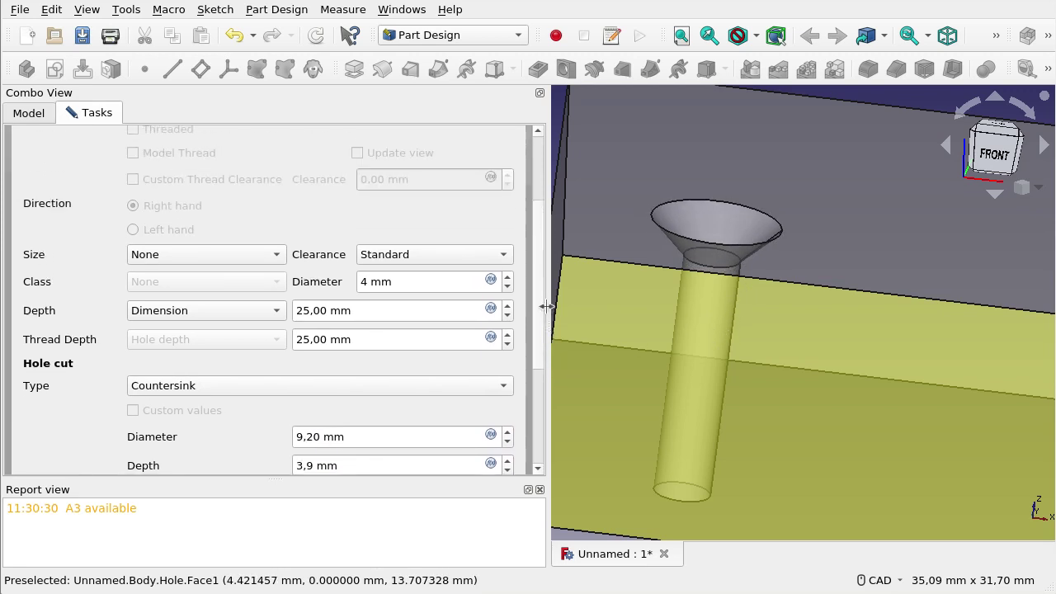
pyautogui.scroll(-3, 545, 363)
pyautogui.scroll(-1, 546, 380)
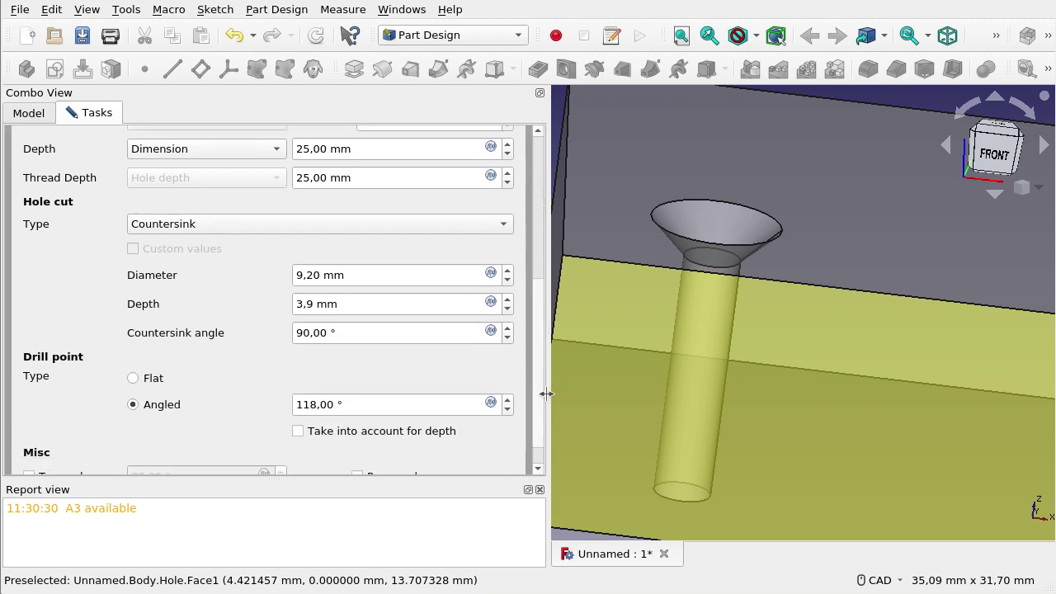
pyautogui.scroll(-1, 548, 408)
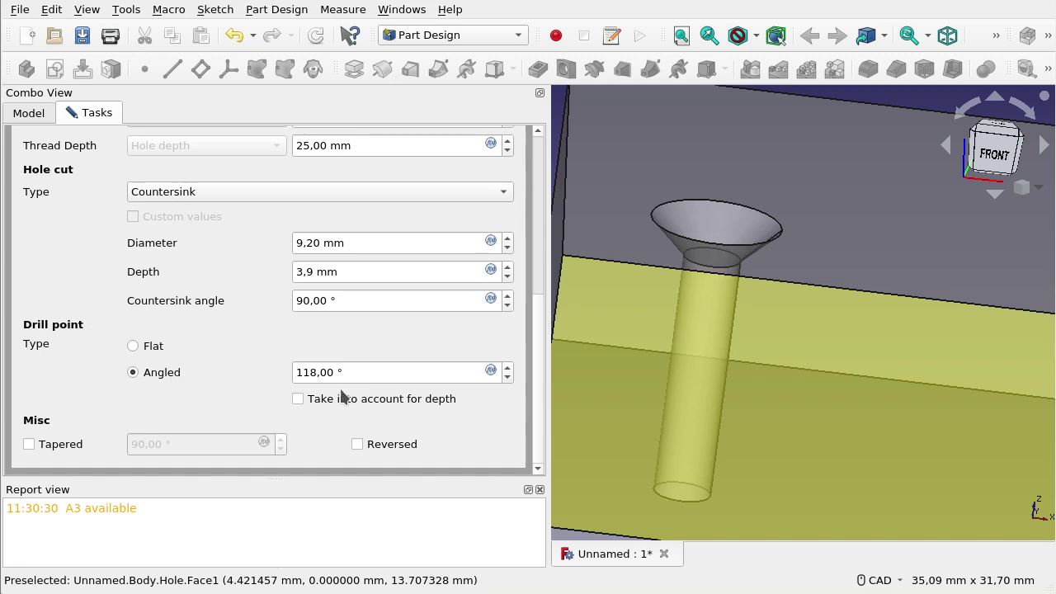
pyautogui.scroll(-4, 771, 400)
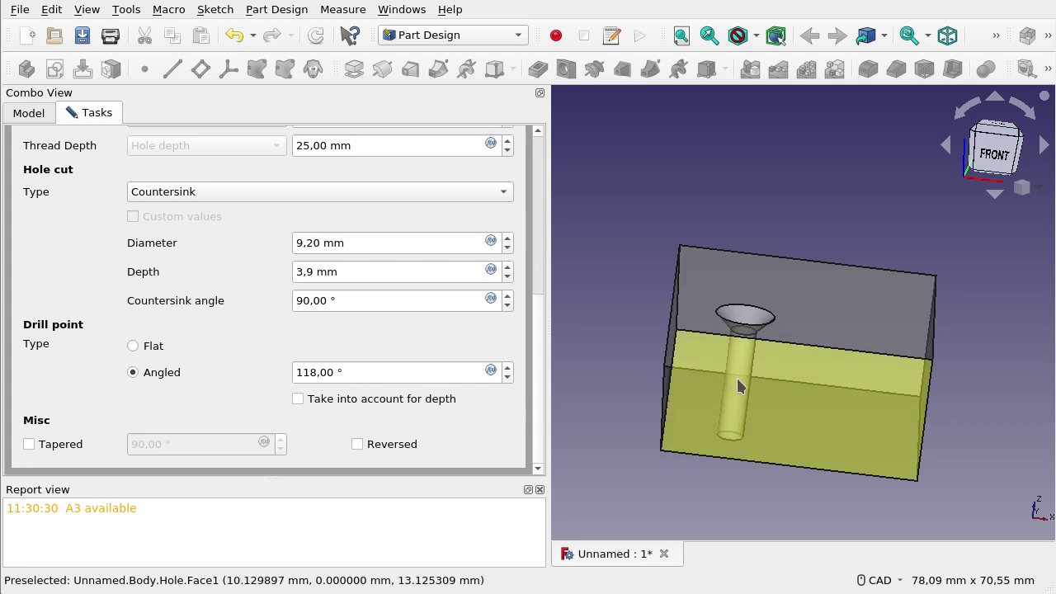
pyautogui.moveTo(536, 380); pyautogui.dragTo(547, 292)
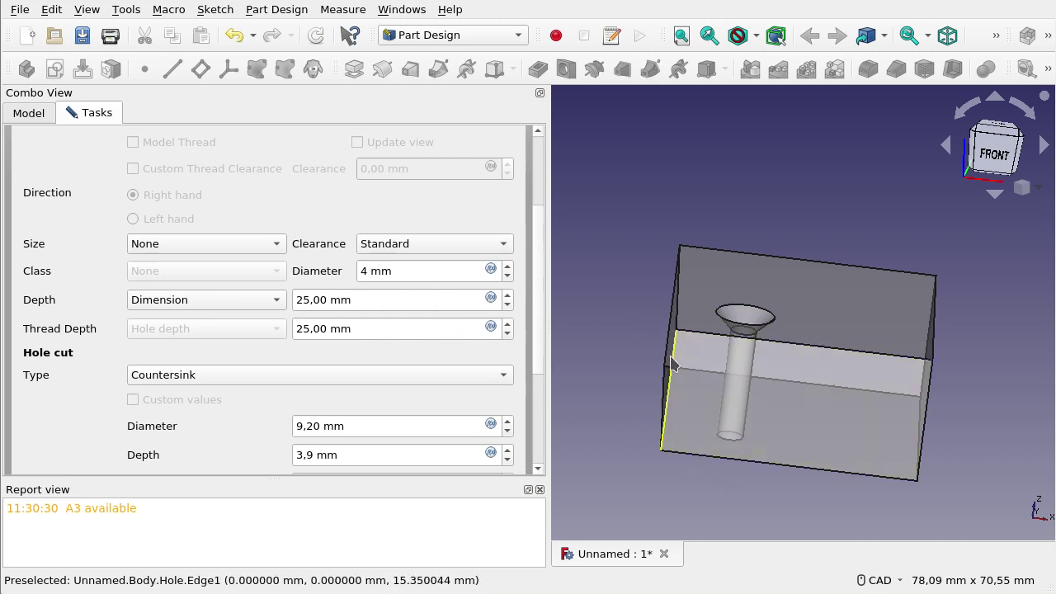
# - Reduce the hole depth from 25 to 13 mm and view the block from the front
pyautogui.click(372, 300)
pyautogui.scroll(-4, 373, 301)
pyautogui.scroll(-3, 373, 300)
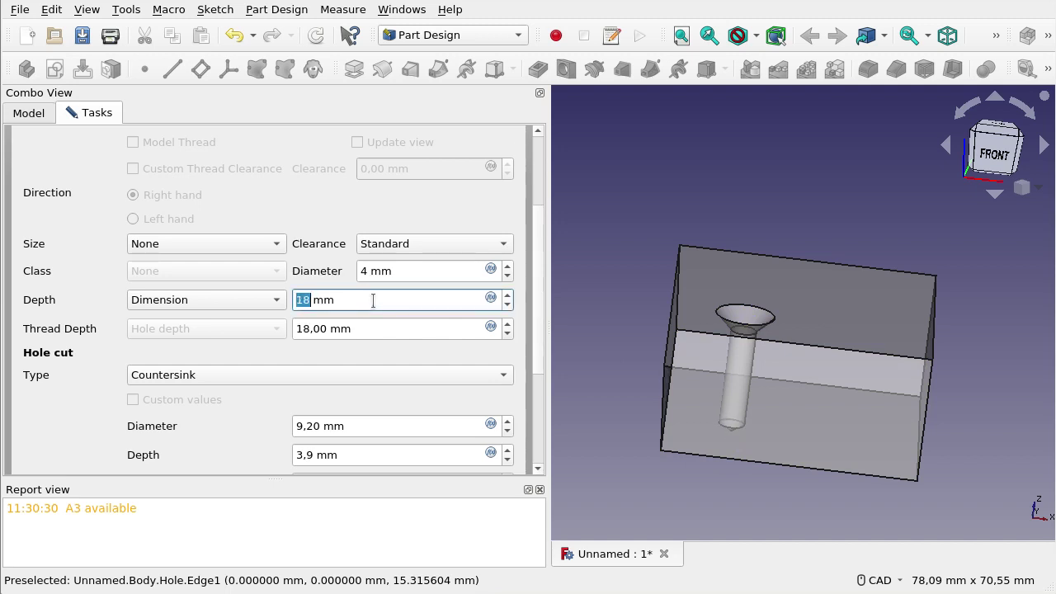
pyautogui.scroll(-3, 373, 301)
pyautogui.scroll(-2, 373, 301)
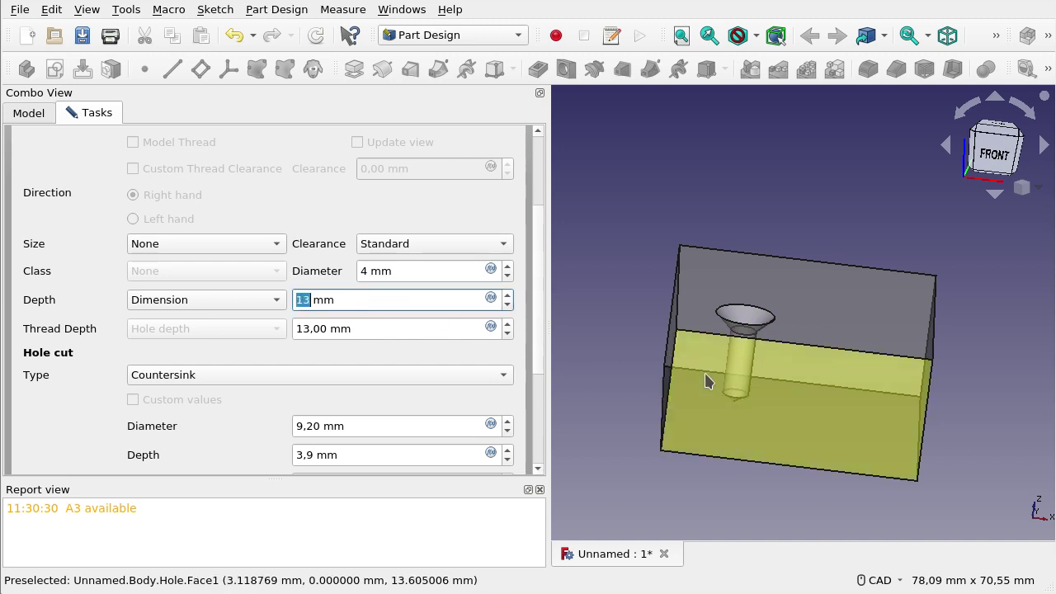
pyautogui.moveTo(801, 453)
pyautogui.mouseDown(button='middle')
pyautogui.moveTo(814, 420)
pyautogui.moveTo(822, 431)
pyautogui.mouseUp(button='middle')
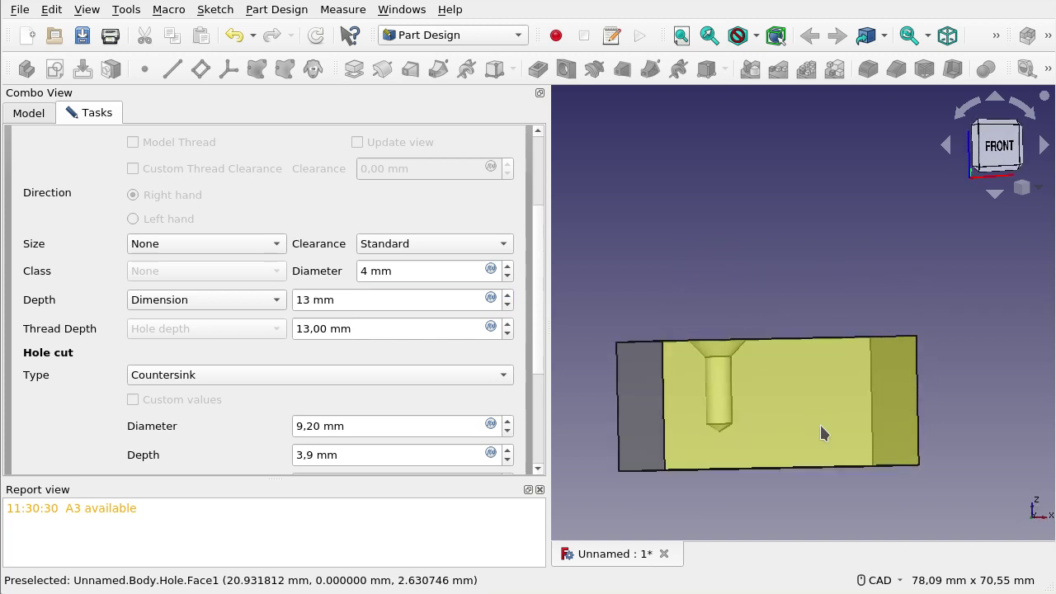
pyautogui.moveTo(541, 322); pyautogui.dragTo(548, 394)
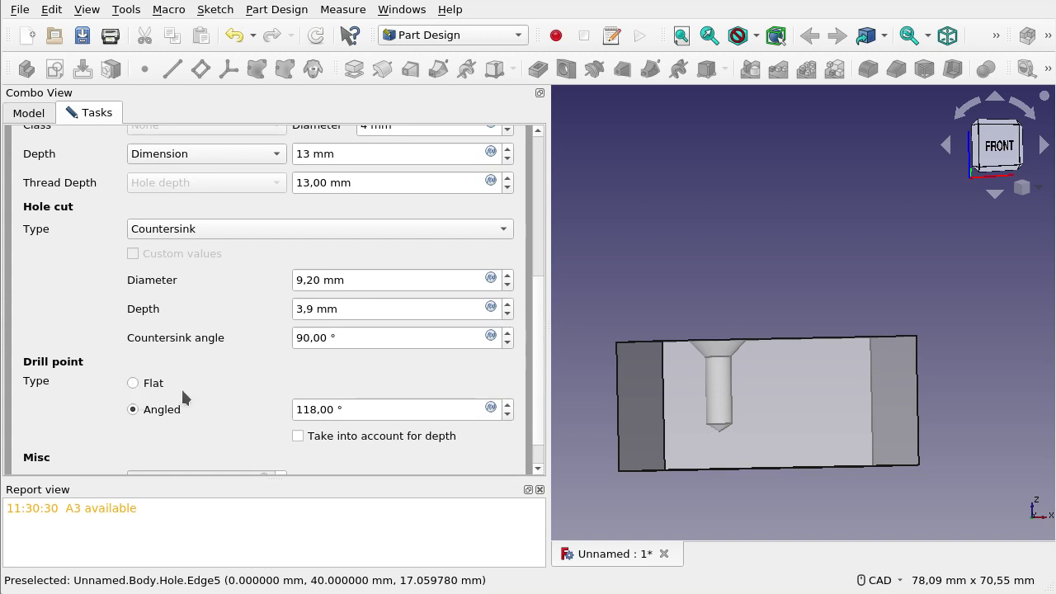
# - Try a flat drill point, then return to Angled and set the angle to 108°
pyautogui.click(135, 384)
pyautogui.scroll(2, 726, 421)
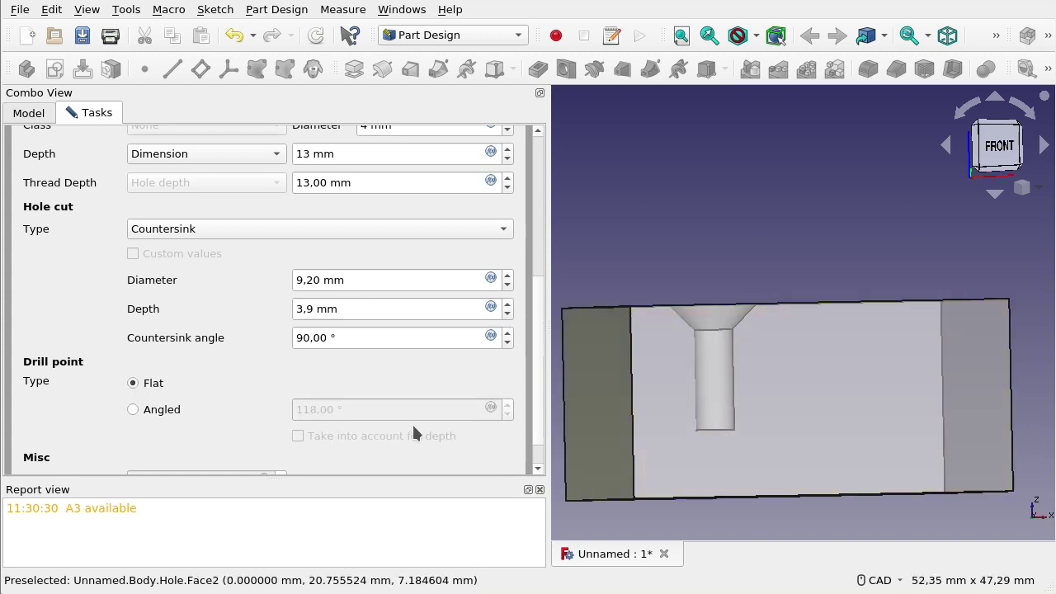
pyautogui.click(132, 410)
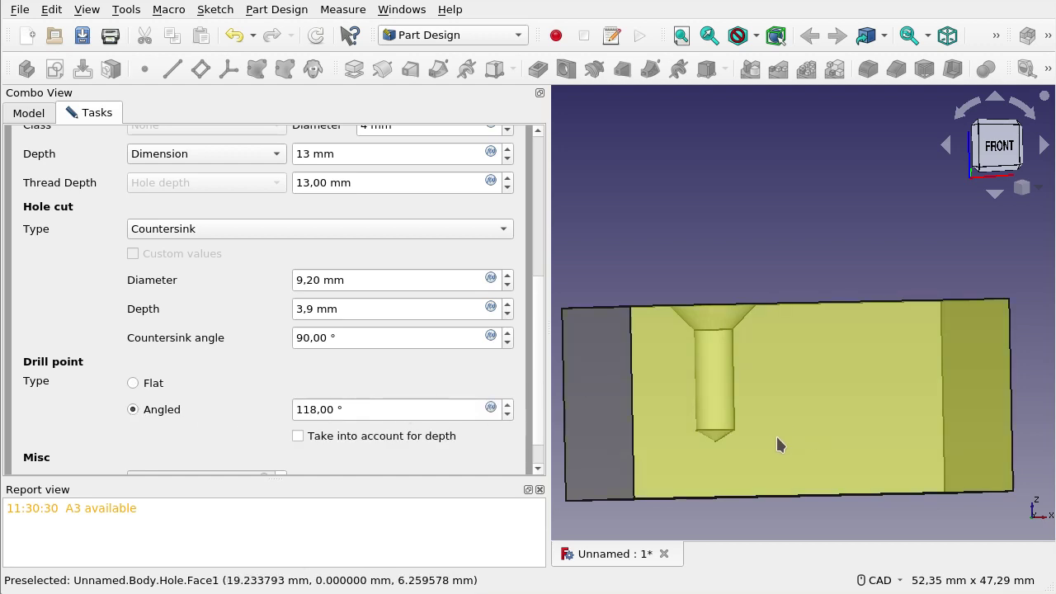
pyautogui.click(442, 414)
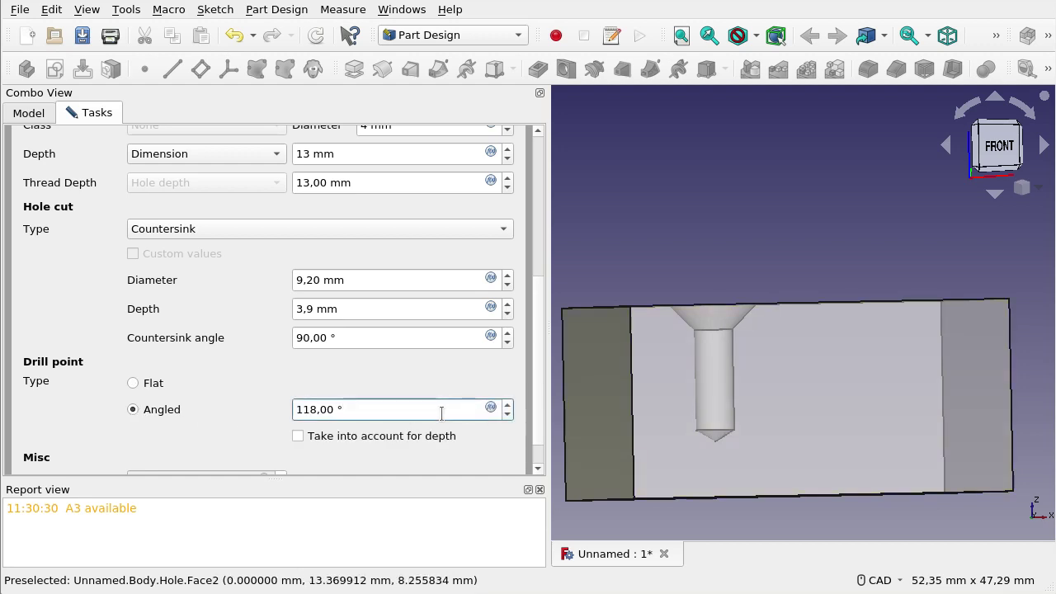
pyautogui.scroll(10, 441, 413)
pyautogui.scroll(-10, 442, 413)
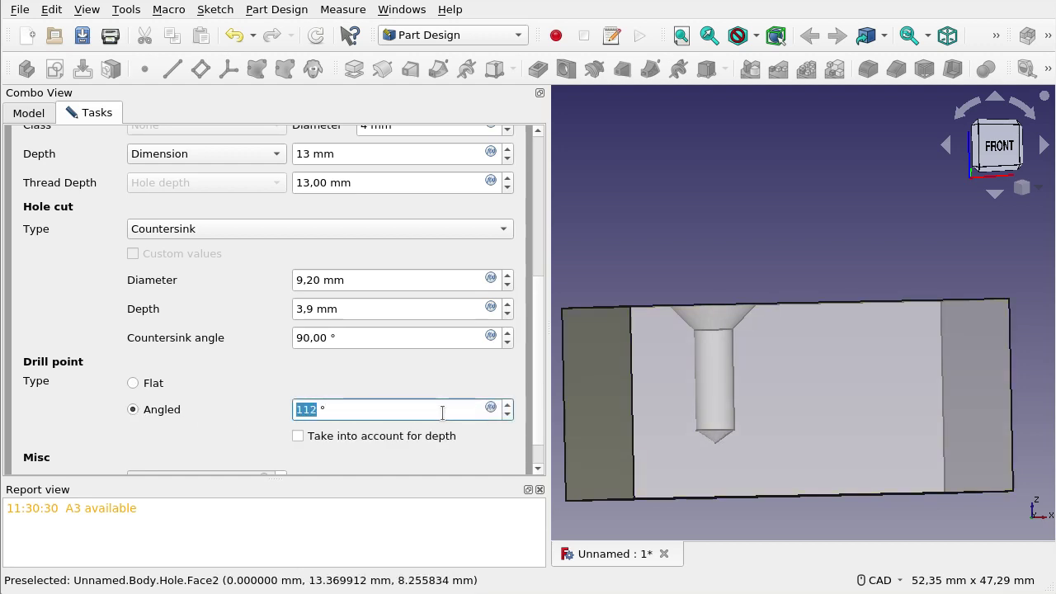
pyautogui.scroll(-10, 442, 414)
pyautogui.scroll(-7, 441, 413)
pyautogui.scroll(7, 442, 413)
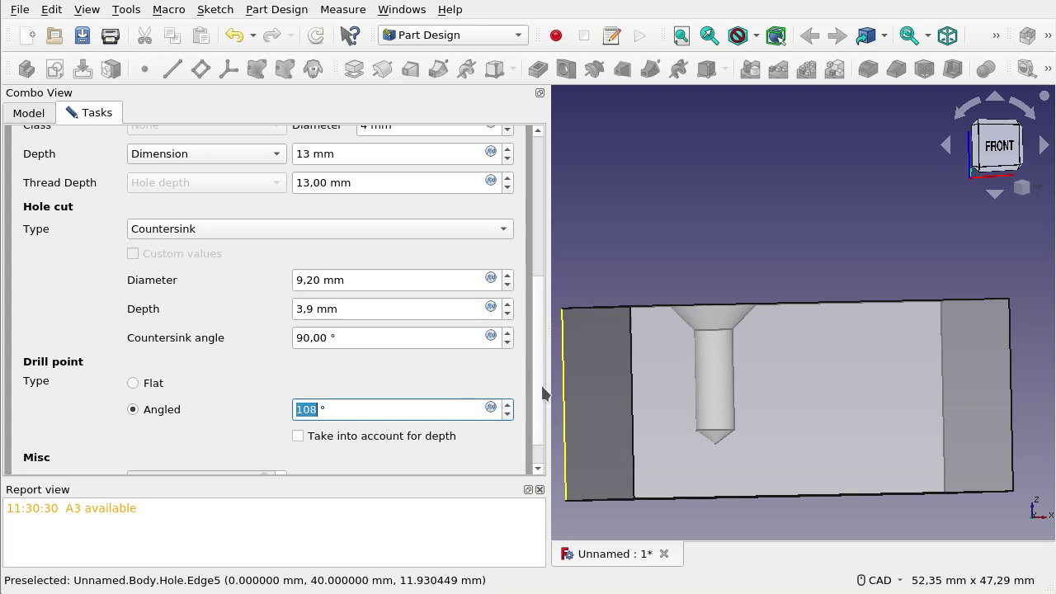
pyautogui.moveTo(541, 411); pyautogui.dragTo(546, 458)
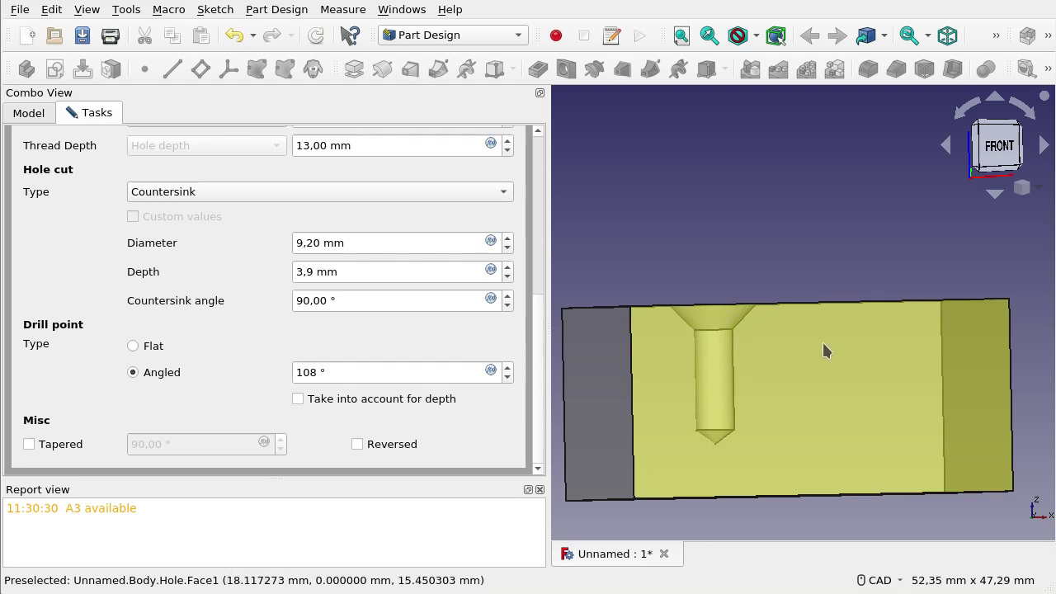
pyautogui.moveTo(872, 295); pyautogui.dragTo(891, 295, button='middle')
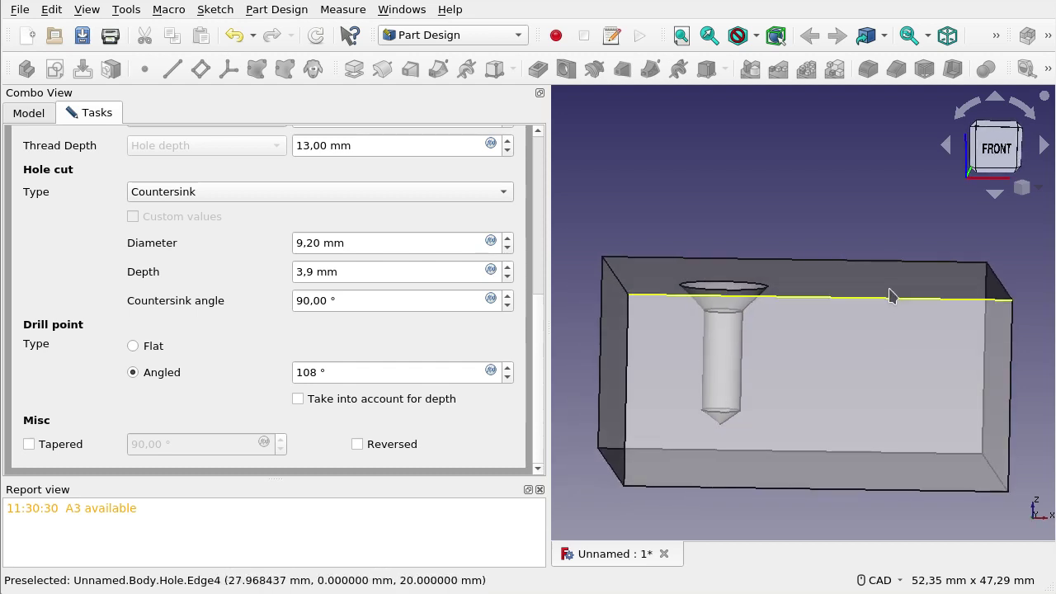
# - Make the hole tapered and try narrower and wider taper angles
pyautogui.click(29, 446)
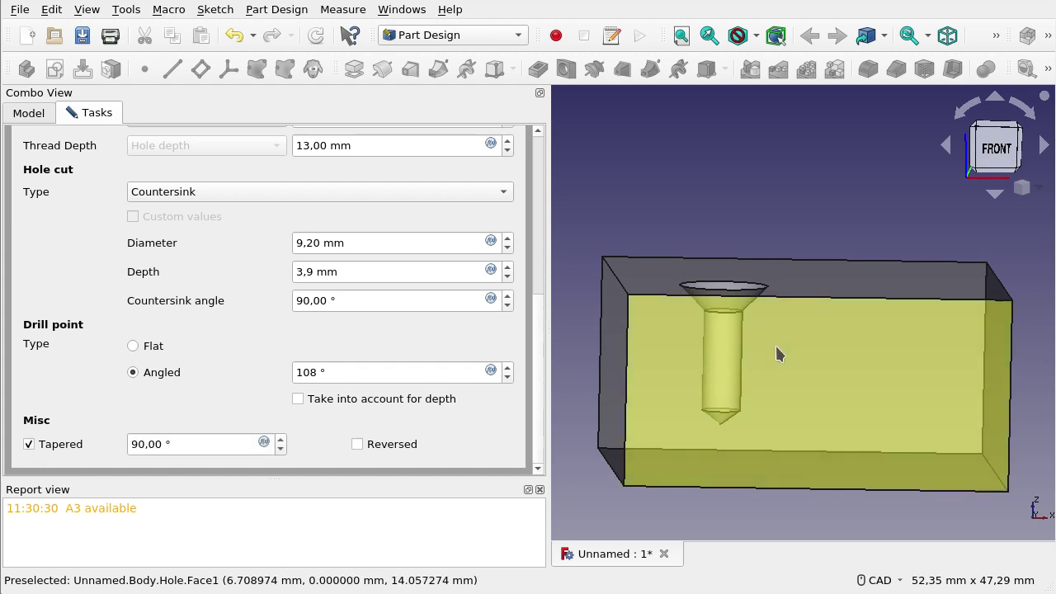
pyautogui.click(212, 446)
pyautogui.scroll(-2, 213, 445)
pyautogui.scroll(-2, 213, 445)
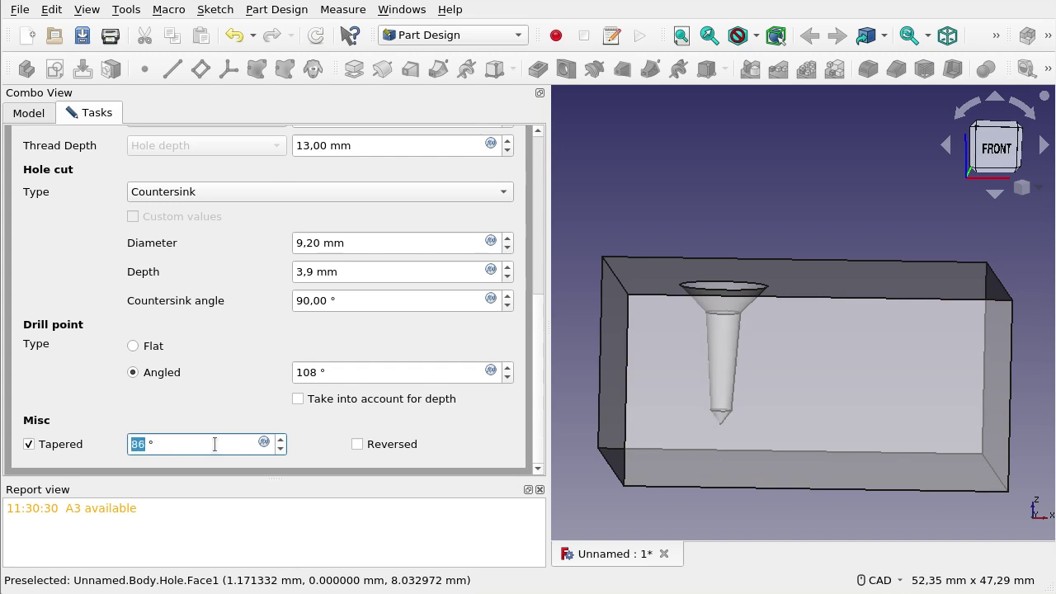
pyautogui.scroll(-1, 215, 444)
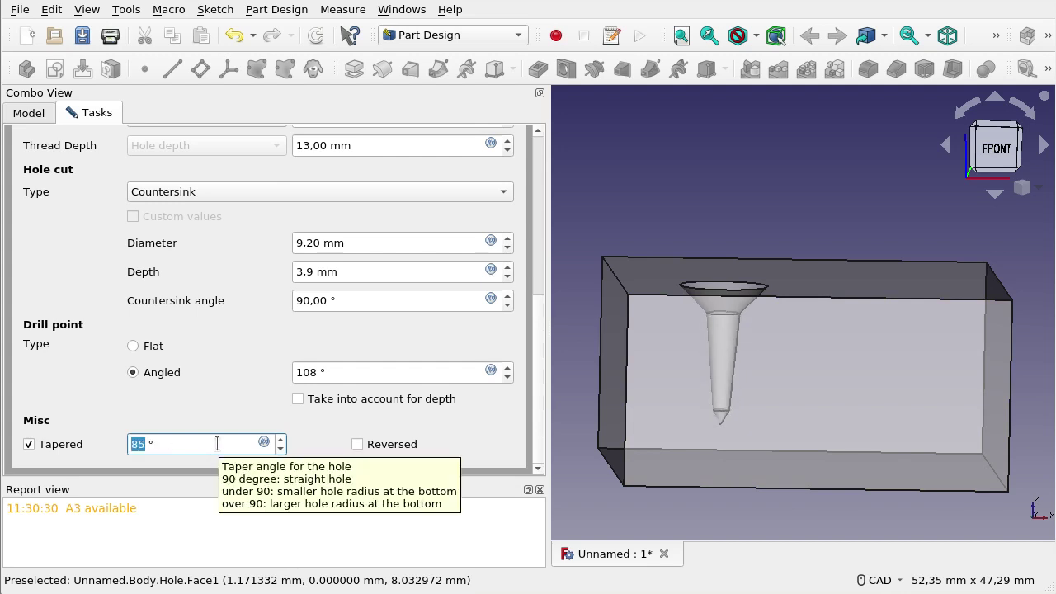
pyautogui.scroll(5, 217, 444)
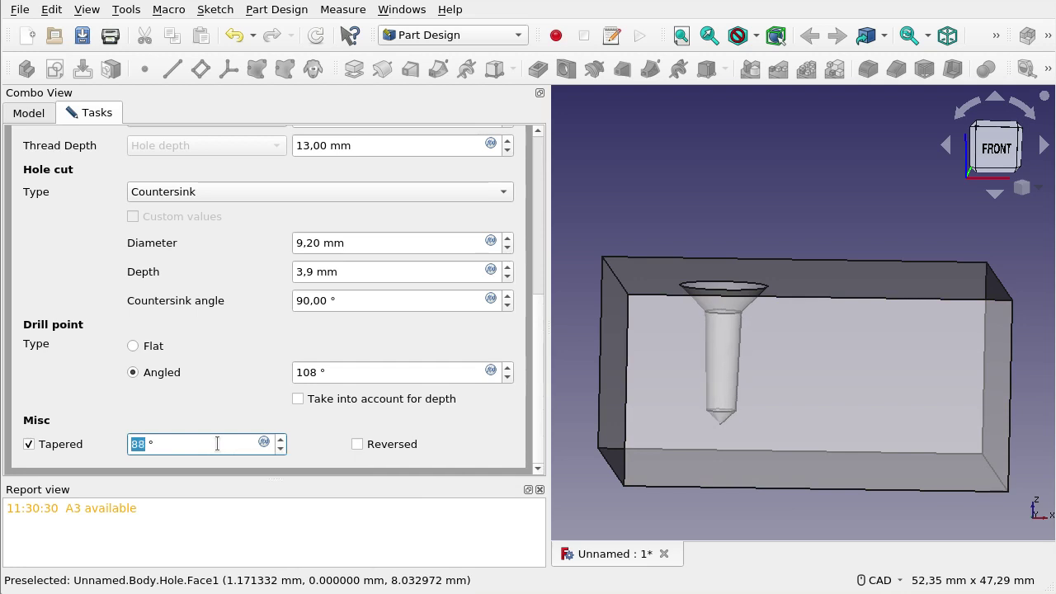
pyautogui.scroll(1, 217, 444)
pyautogui.scroll(2, 217, 444)
pyautogui.scroll(2, 218, 444)
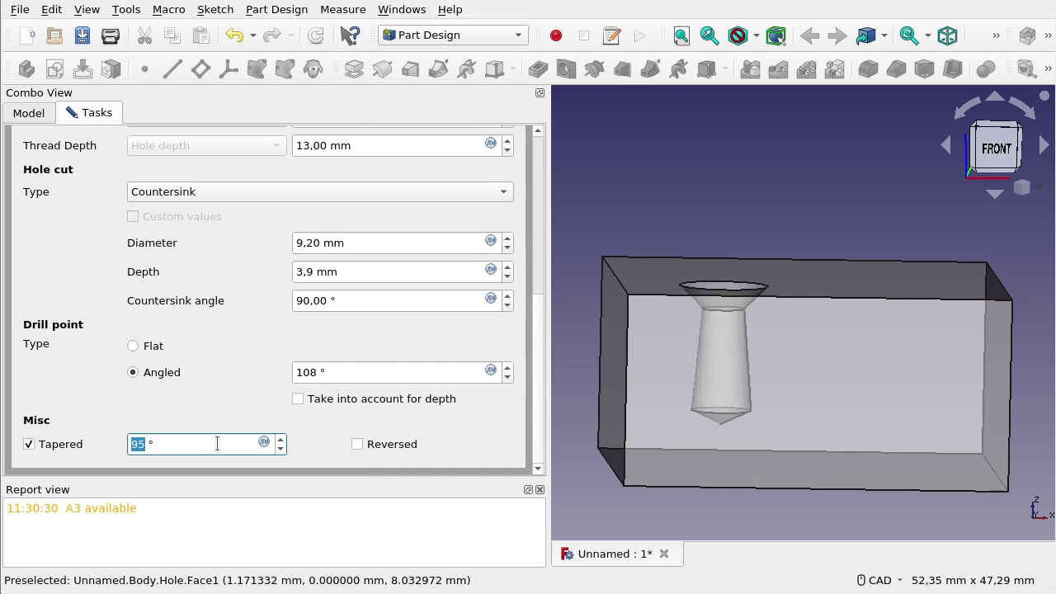
pyautogui.scroll(1, 217, 444)
pyautogui.scroll(2, 217, 444)
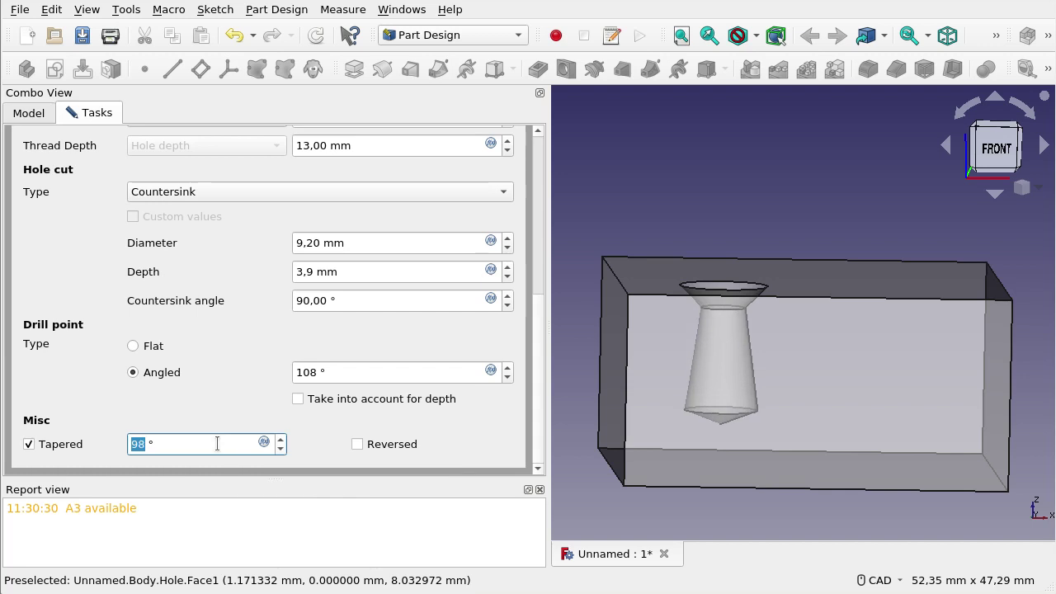
pyautogui.scroll(1, 217, 444)
pyautogui.moveTo(217, 444)
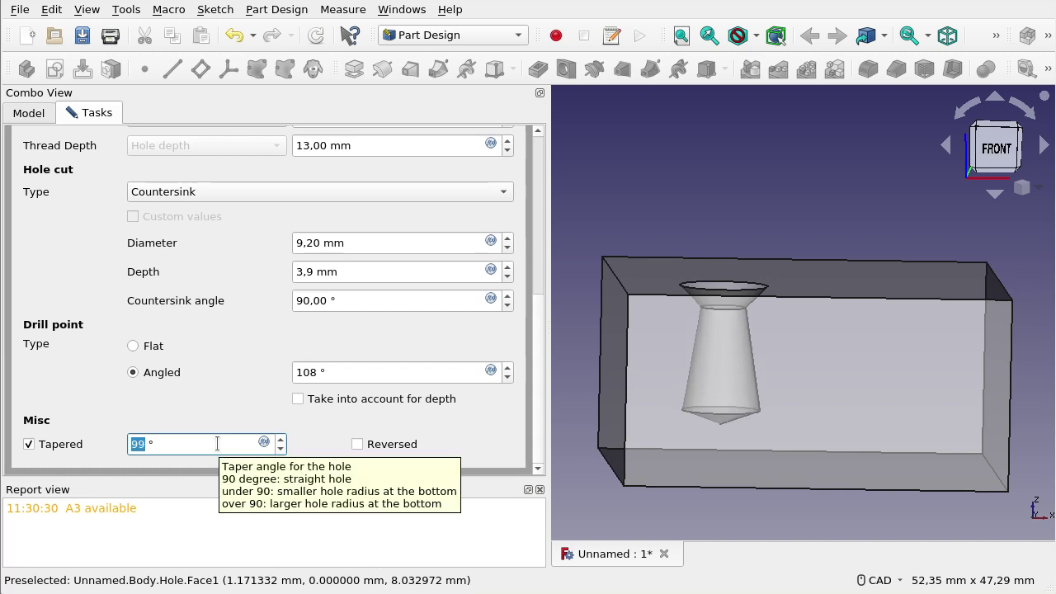
pyautogui.scroll(-1, 217, 444)
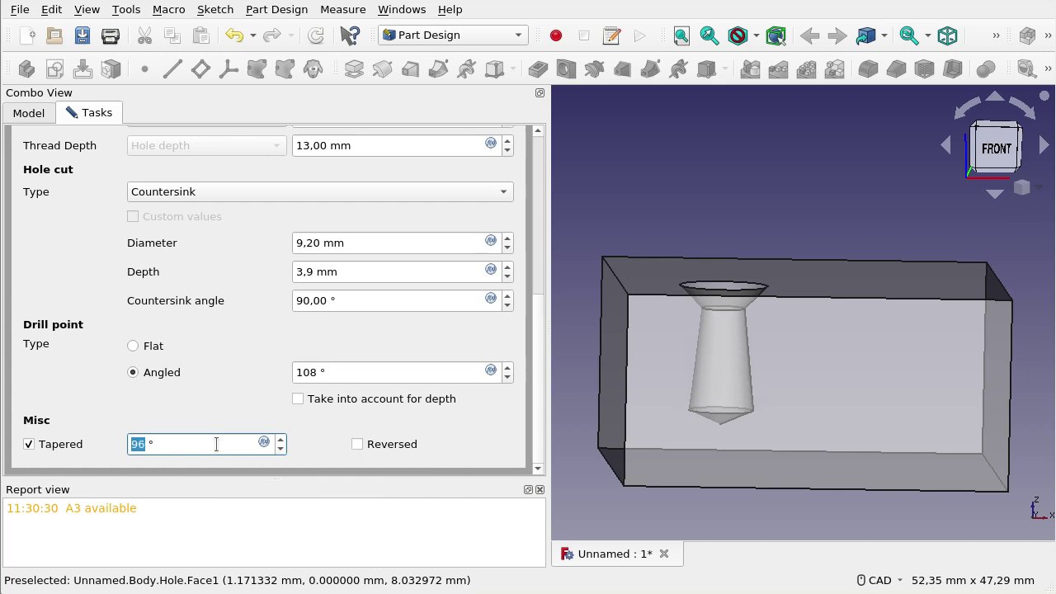
pyautogui.scroll(1, 217, 444)
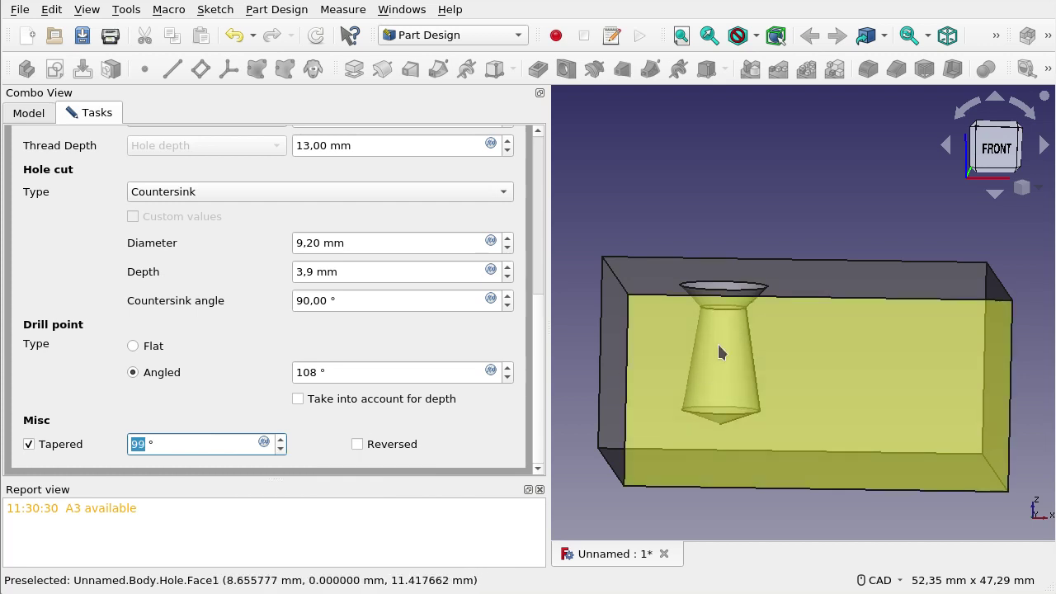
# - Settle the taper angle at 91° for nearly straight walls
pyautogui.click(168, 448)
pyautogui.scroll(-3, 170, 446)
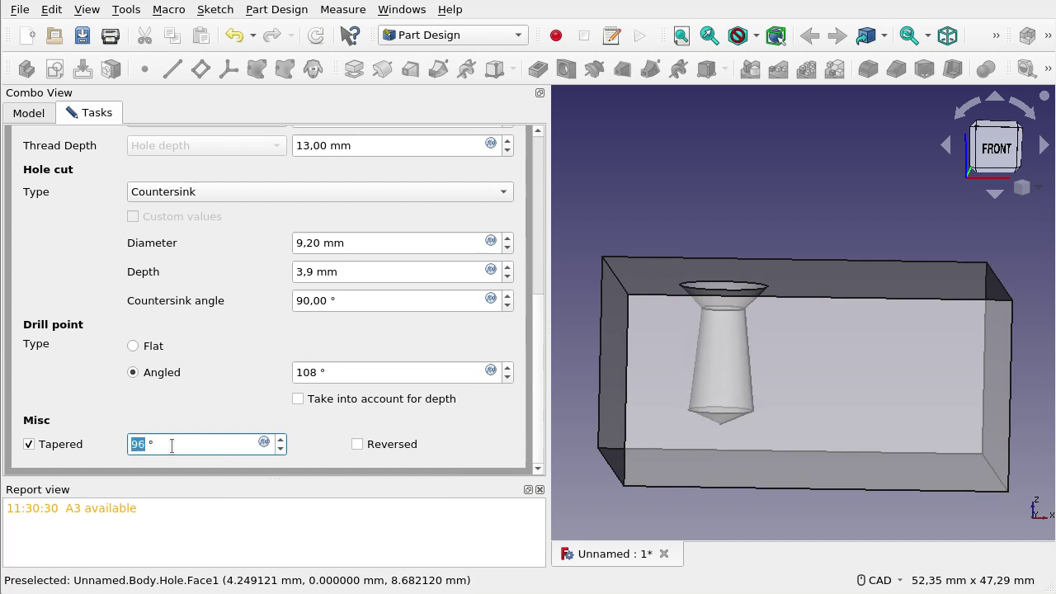
pyautogui.scroll(-2, 172, 446)
pyautogui.scroll(-2, 174, 444)
pyautogui.scroll(-1, 174, 444)
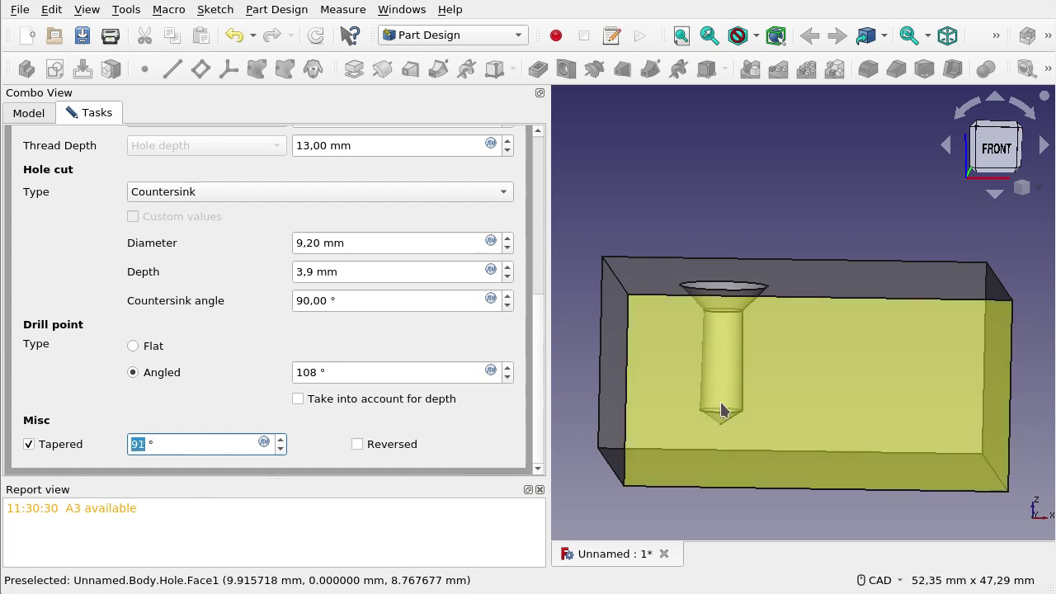